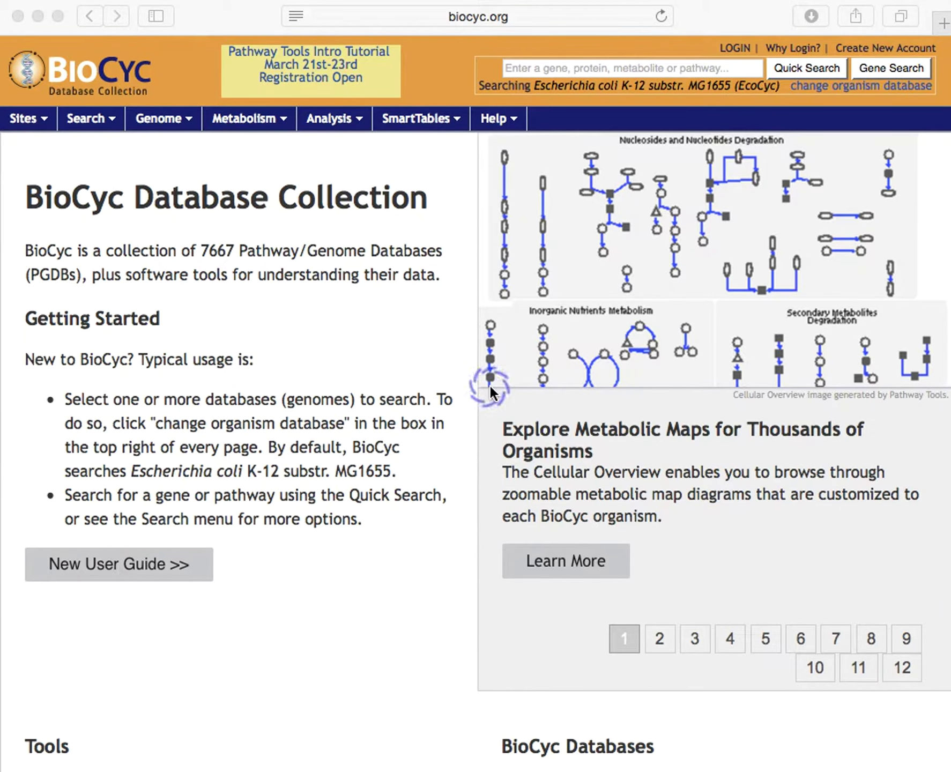
# - Search BioCyc for the gene 'thra' to reach the thrA gene page
pyautogui.click(451, 46)
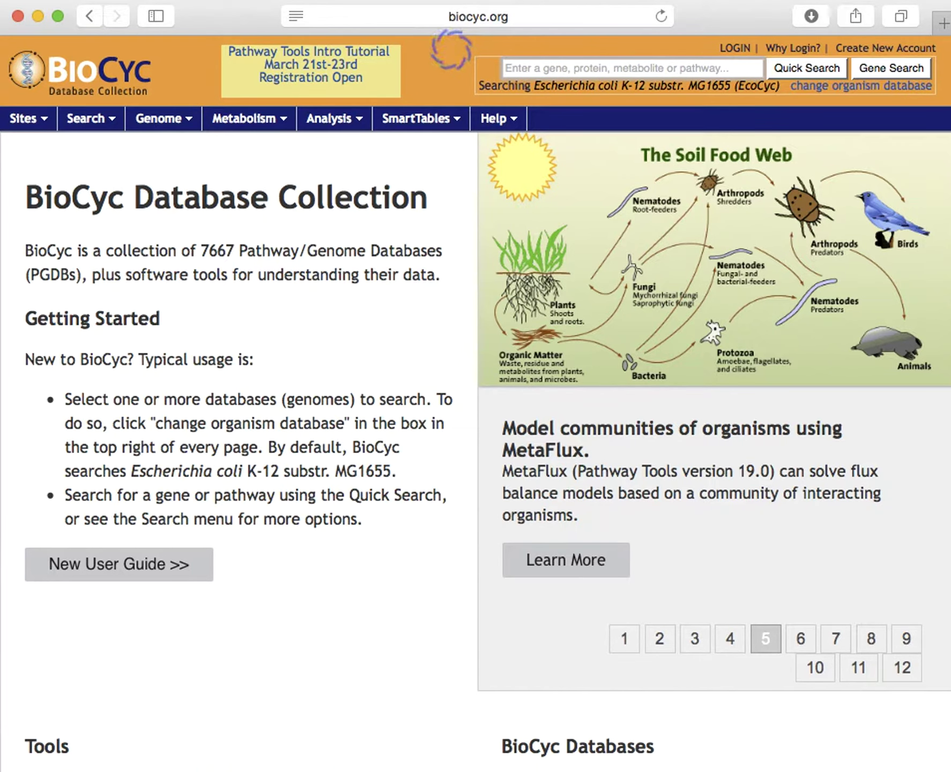
pyautogui.write('thraa')
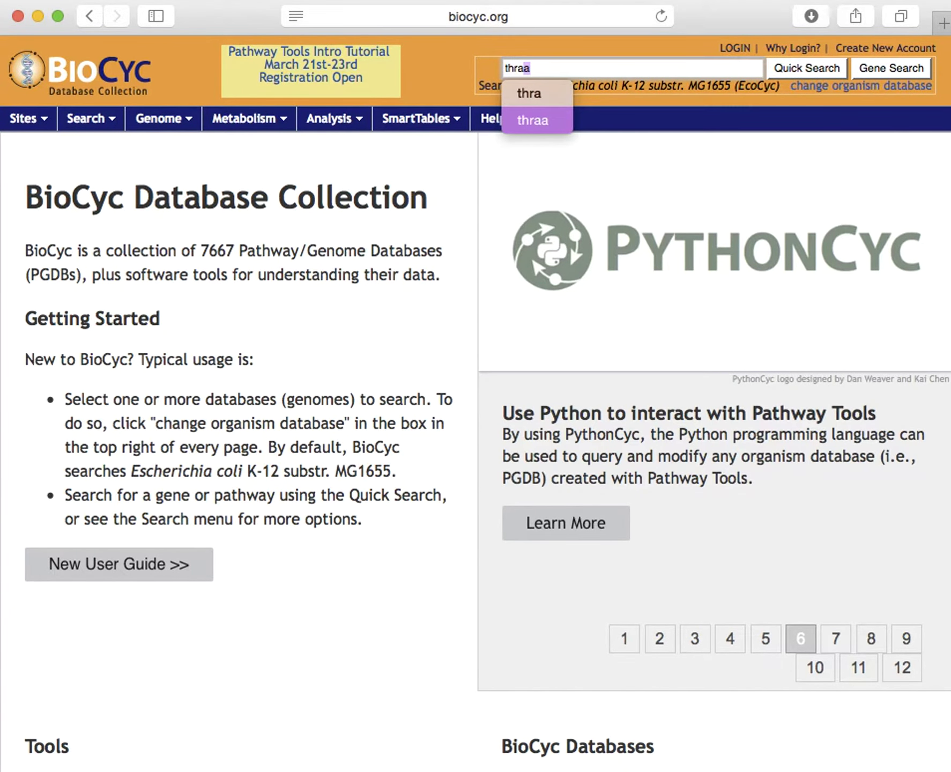
pyautogui.press('BackSpace')
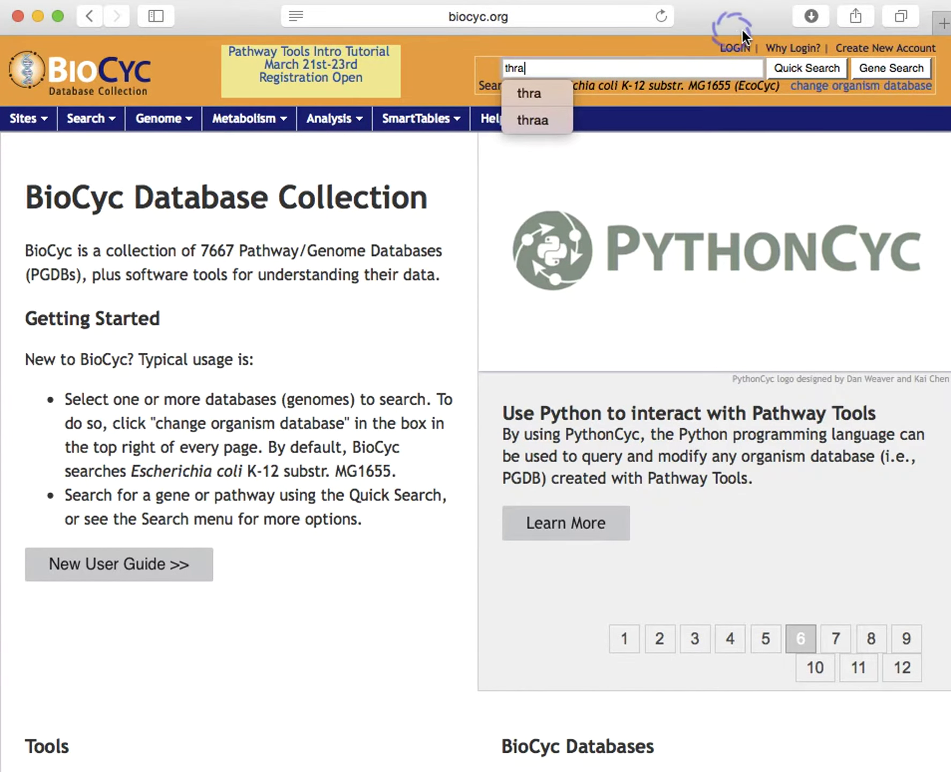
pyautogui.press('Return')
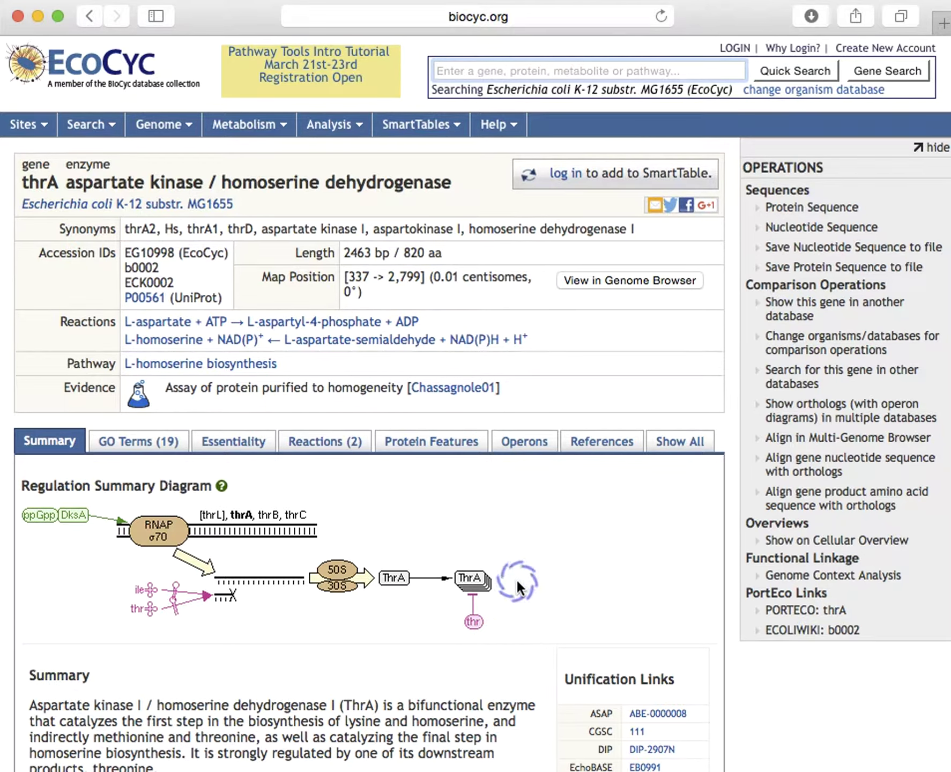
pyautogui.click(222, 486)
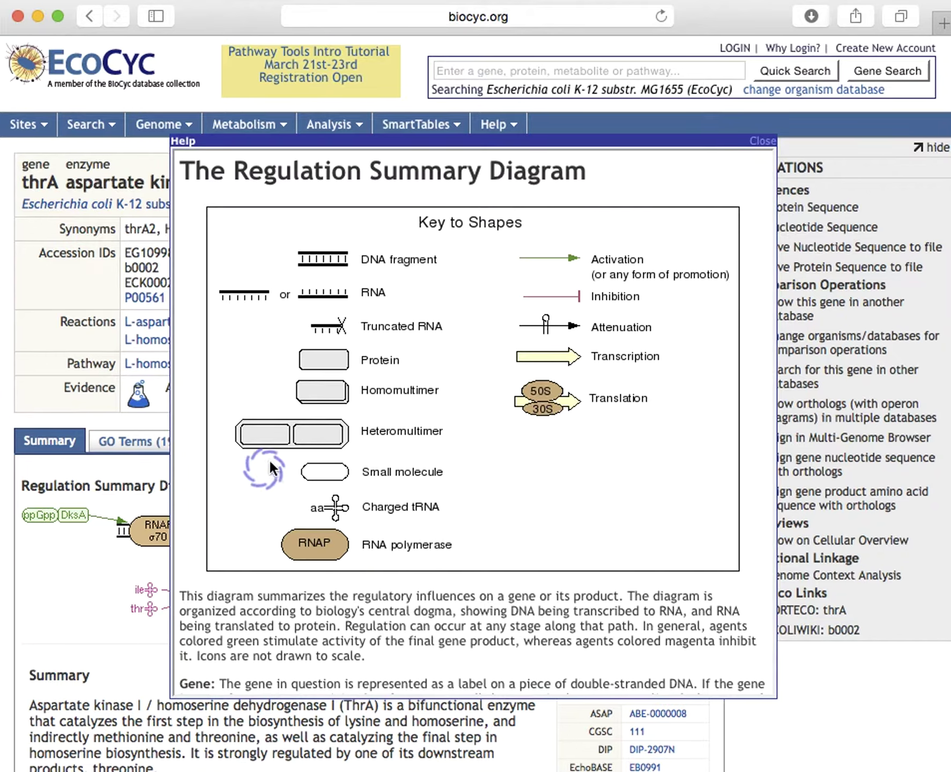
pyautogui.click(759, 141)
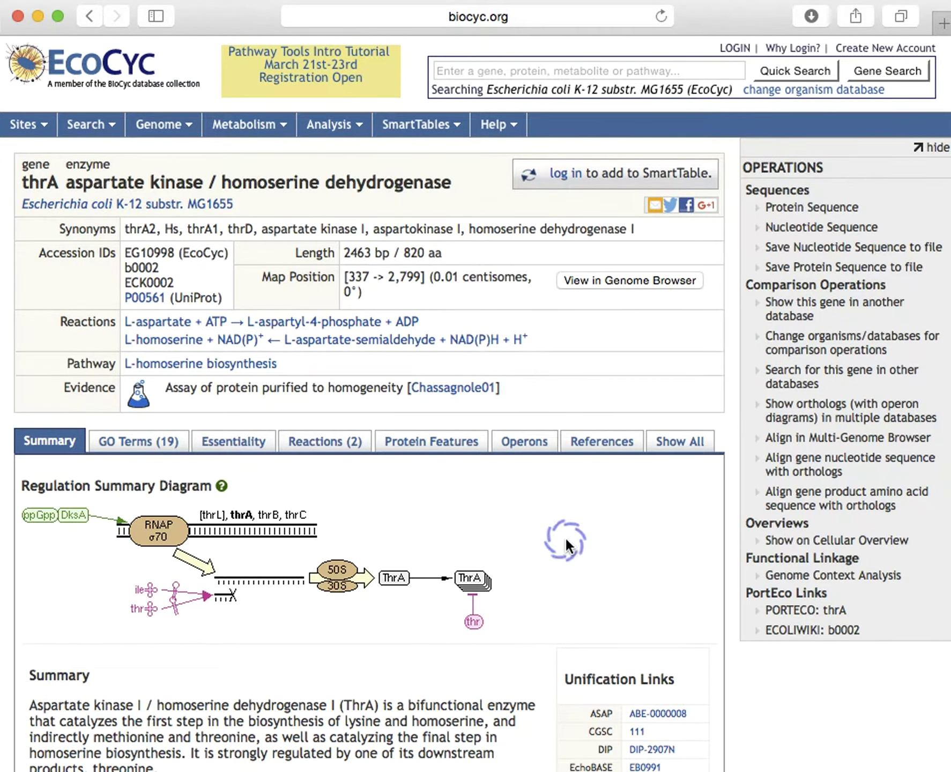
pyautogui.scroll(-15, 565, 537)
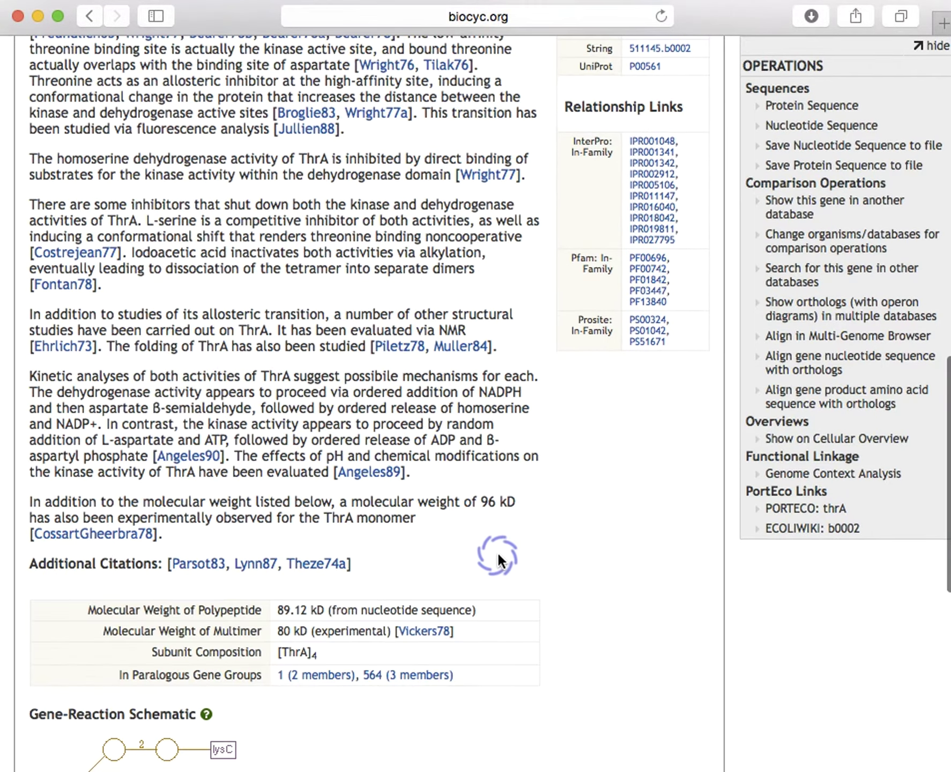
pyautogui.scroll(-10, 497, 551)
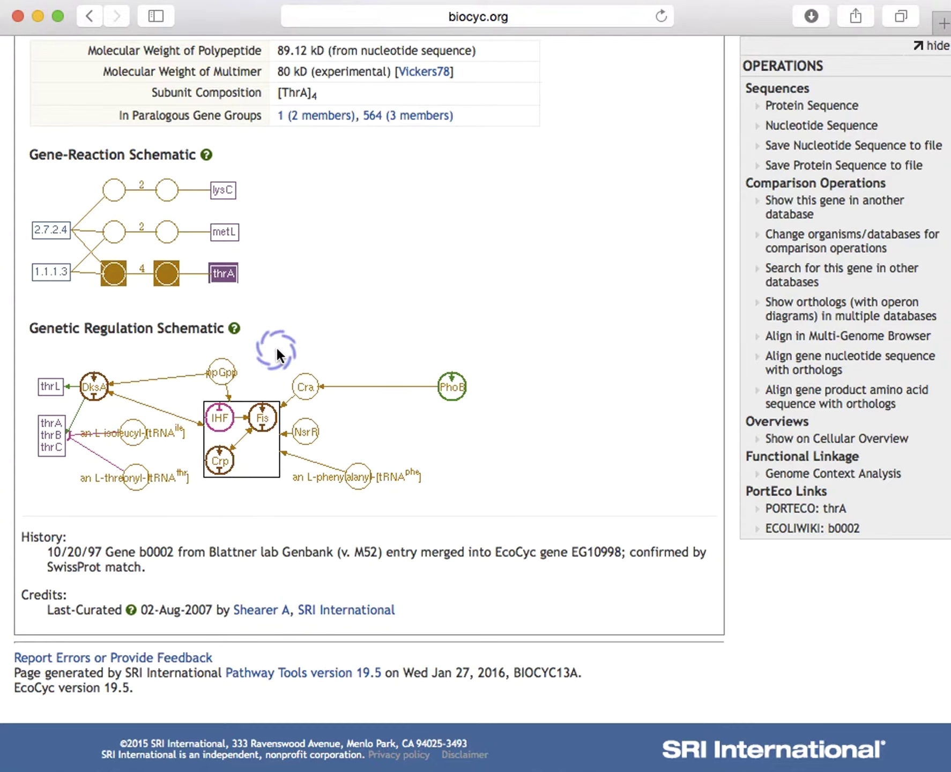
pyautogui.scroll(10, 547, 520)
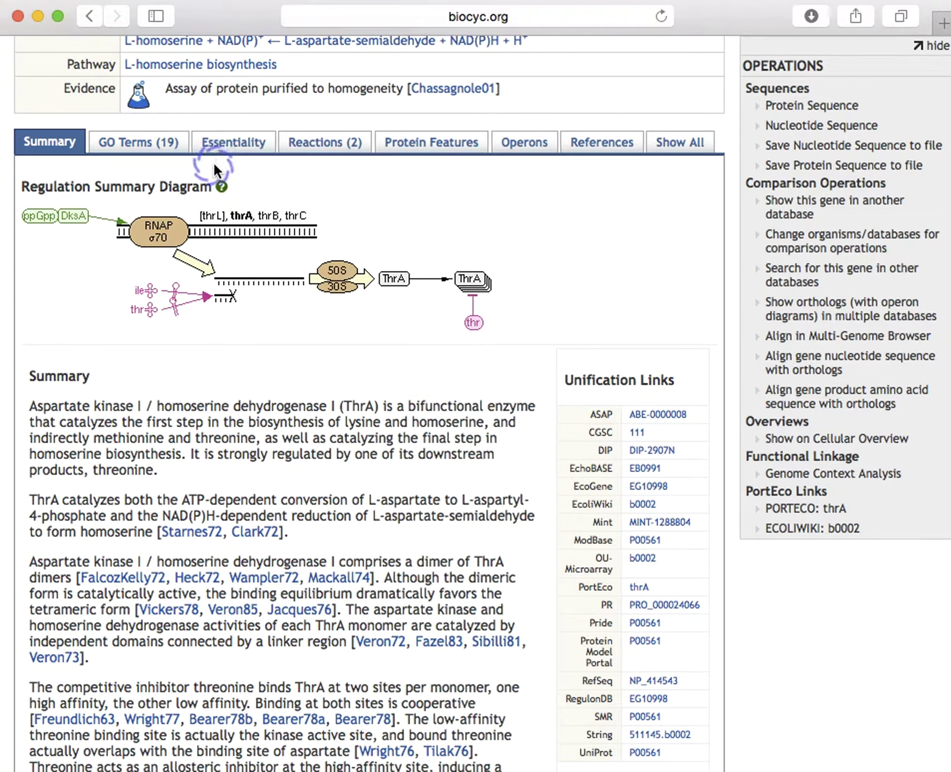
# - Show the GO Terms (19) tab and read its biological process and molecular function annotations
pyautogui.click(154, 142)
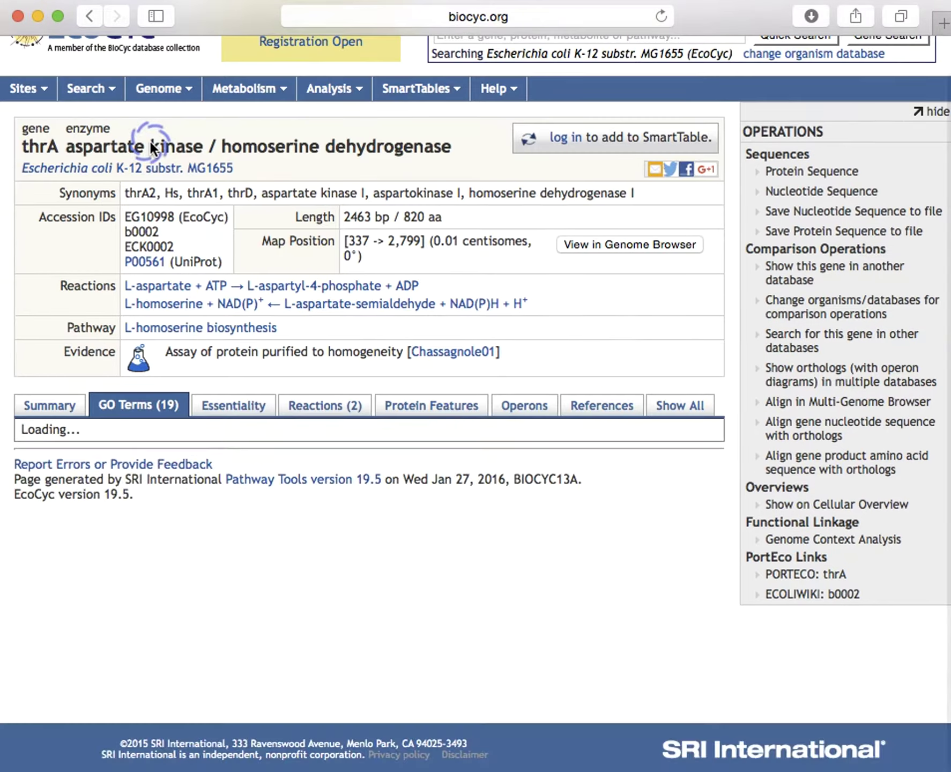
pyautogui.scroll(-5, 314, 241)
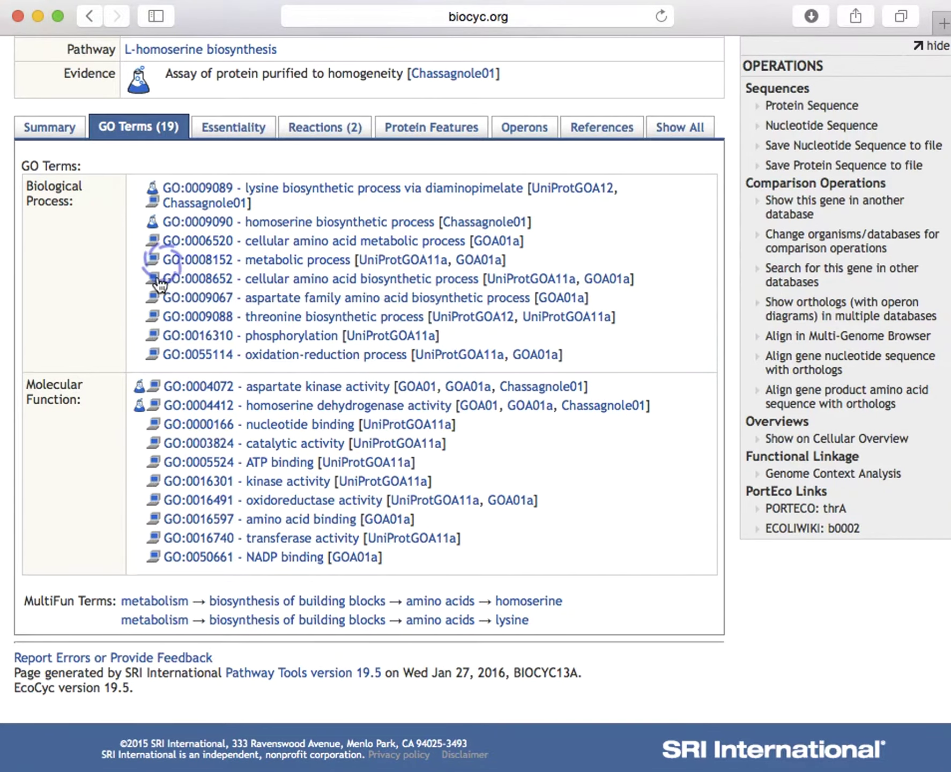
pyautogui.moveTo(139, 390)
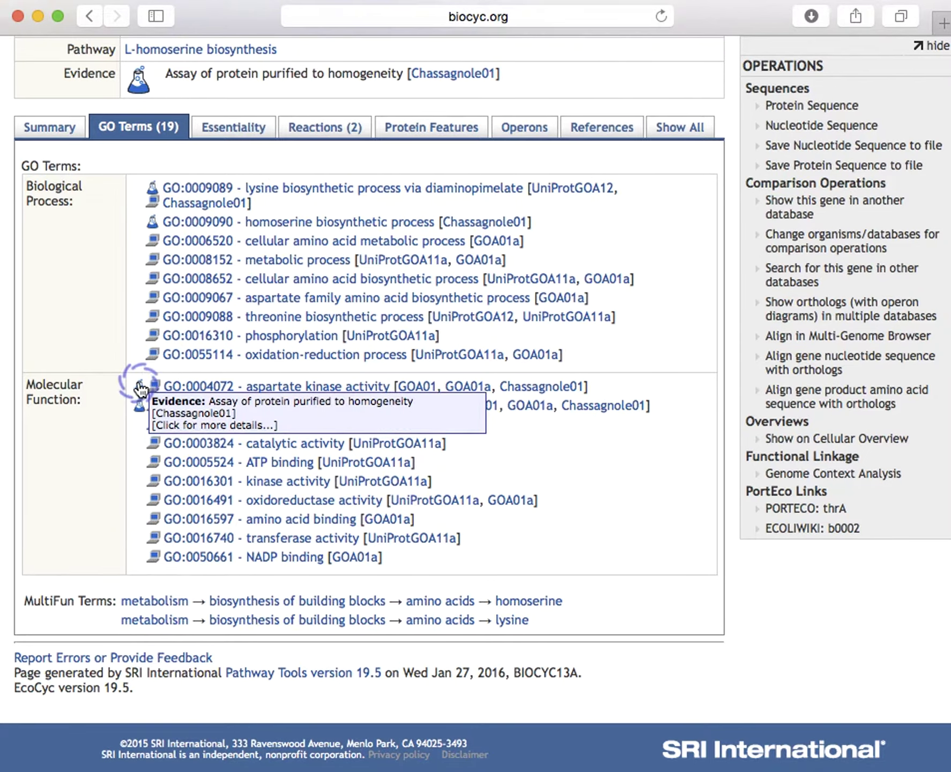
# - Show the Essentiality table of thrA knockout growth across media
pyautogui.click(216, 128)
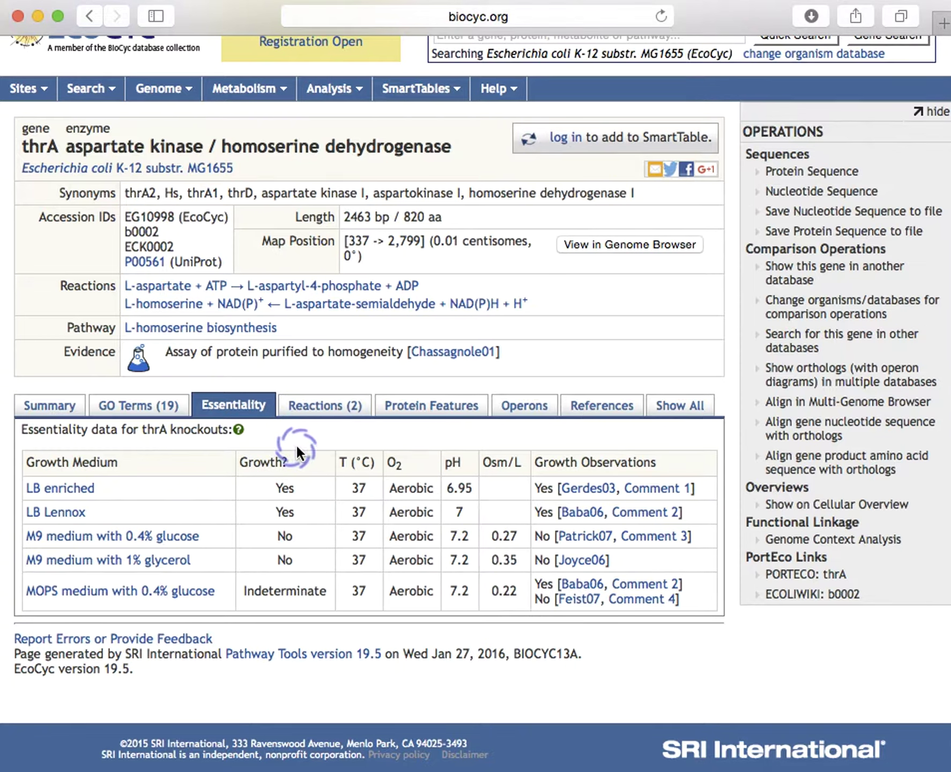
pyautogui.moveTo(192, 543)
# - Review the Reactions (2) tab: aspartate kinase and homoserine dehydrogenase with their Km values
pyautogui.click(310, 403)
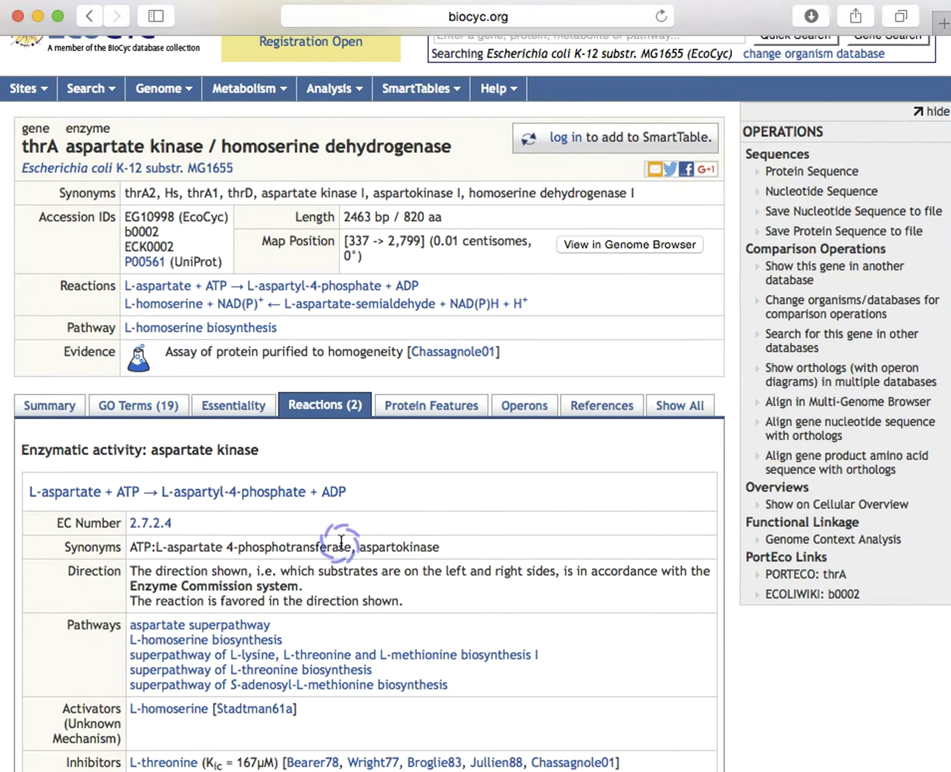
pyautogui.scroll(-5, 333, 541)
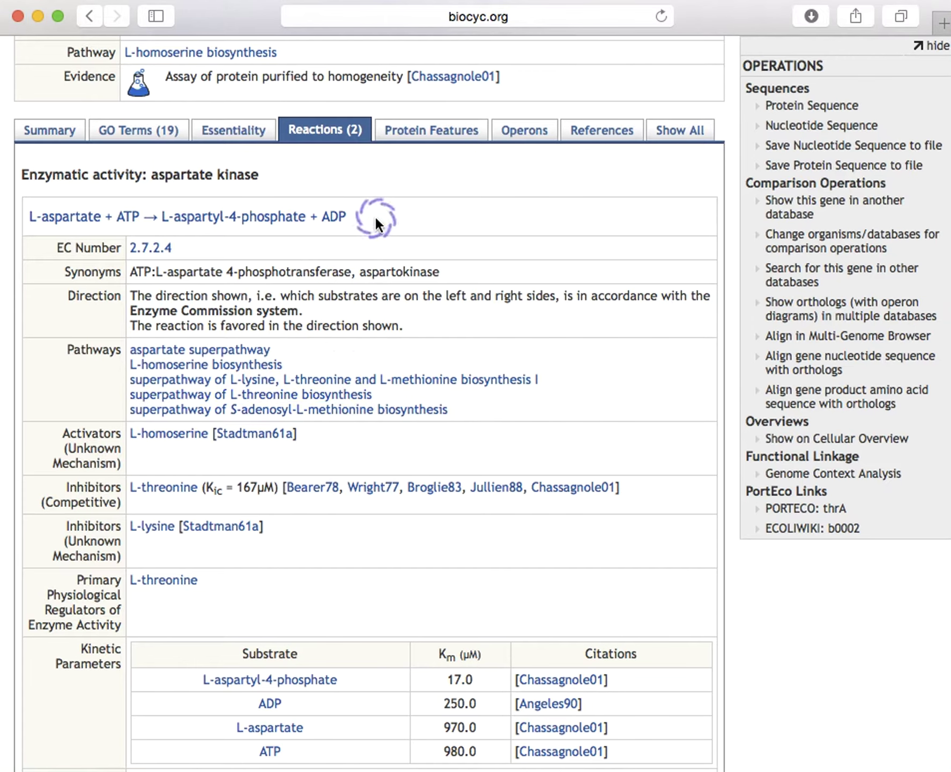
pyautogui.scroll(-5, 380, 580)
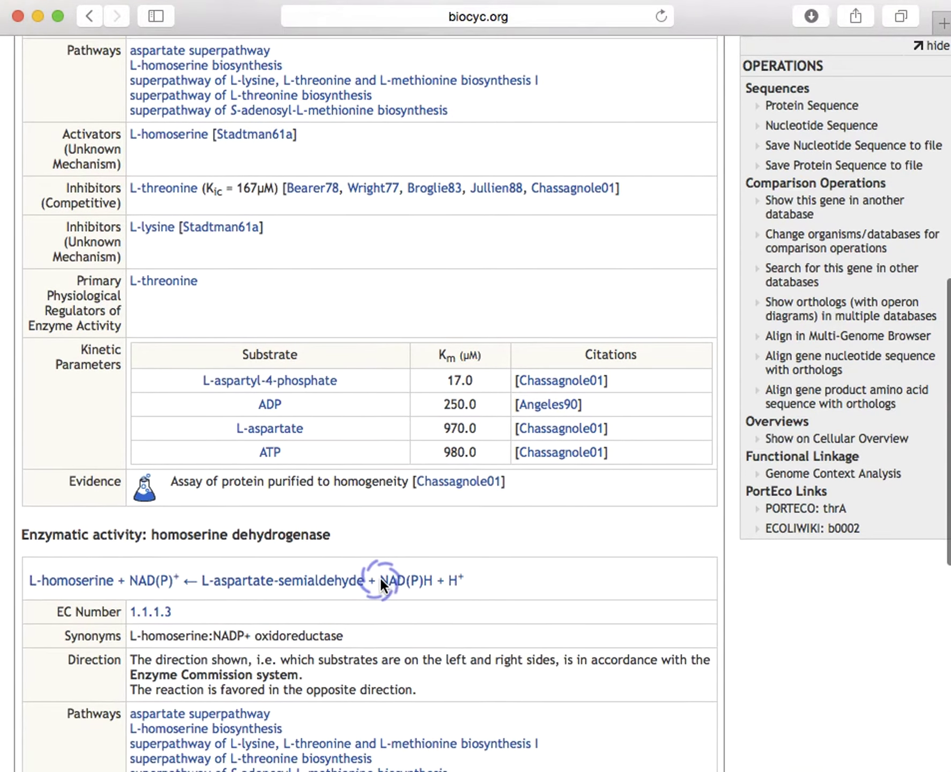
pyautogui.scroll(10, 374, 539)
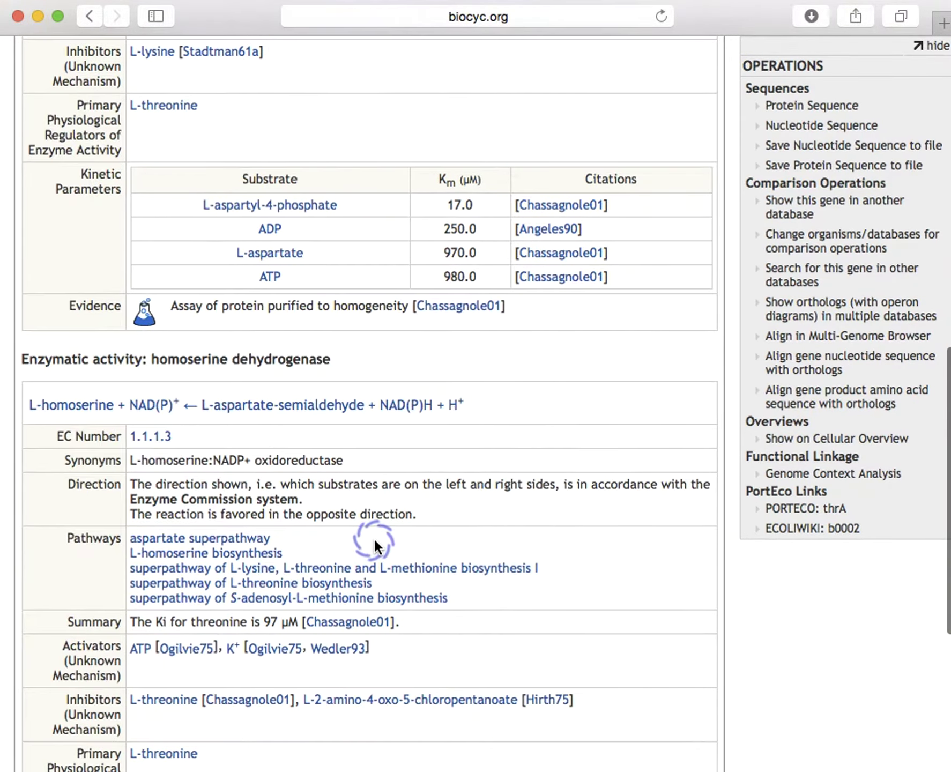
pyautogui.scroll(-3, 373, 539)
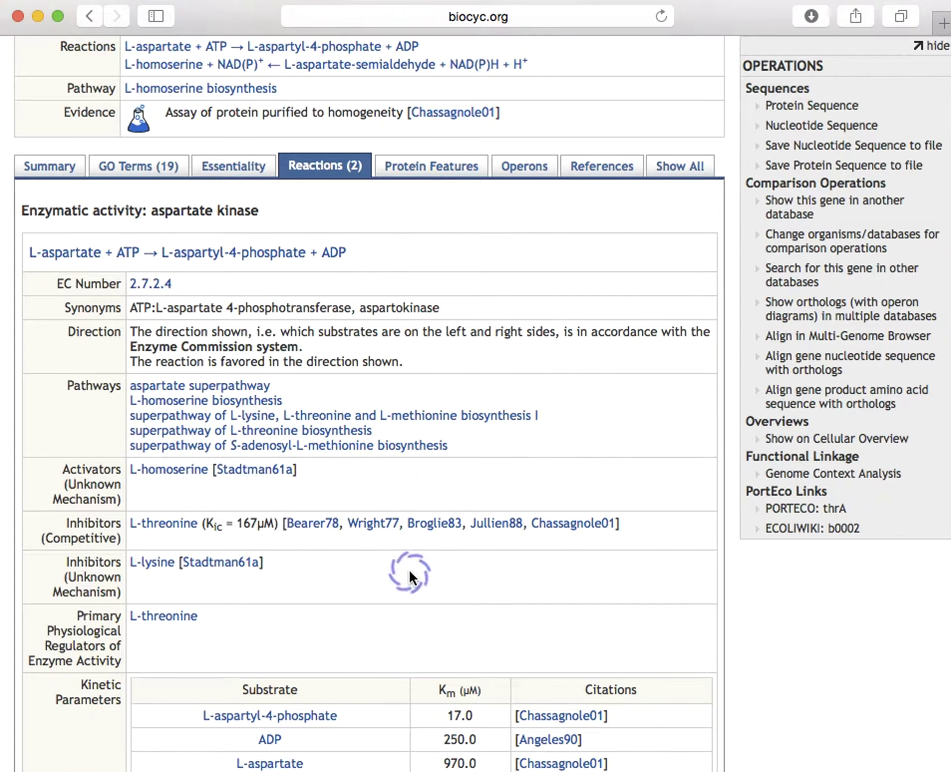
pyautogui.scroll(-3, 411, 575)
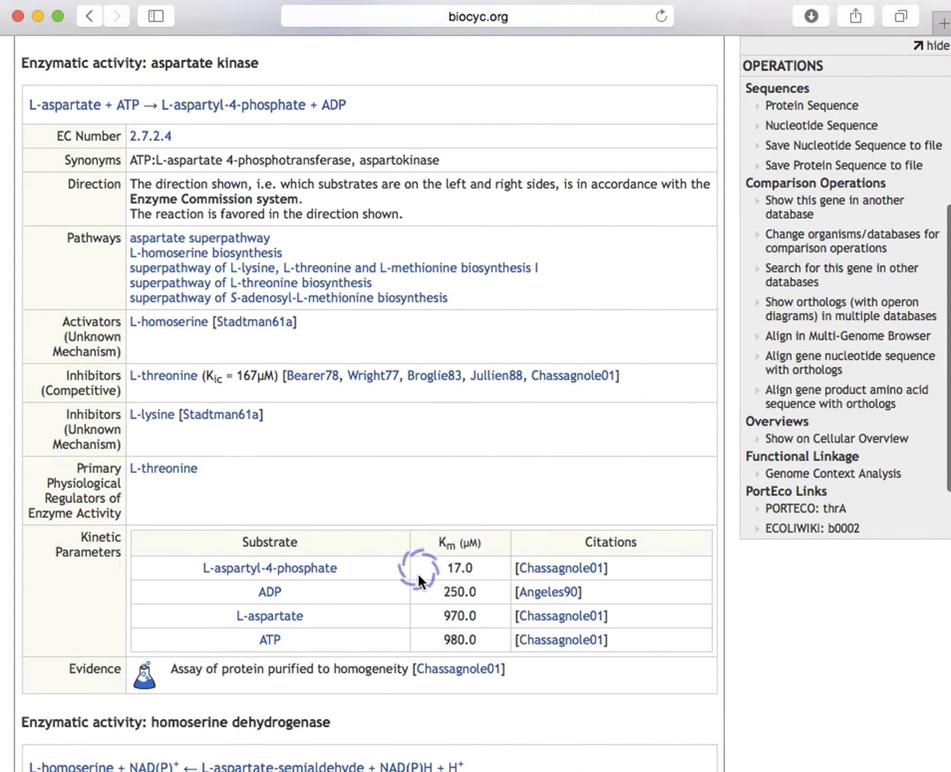
pyautogui.scroll(-10, 424, 592)
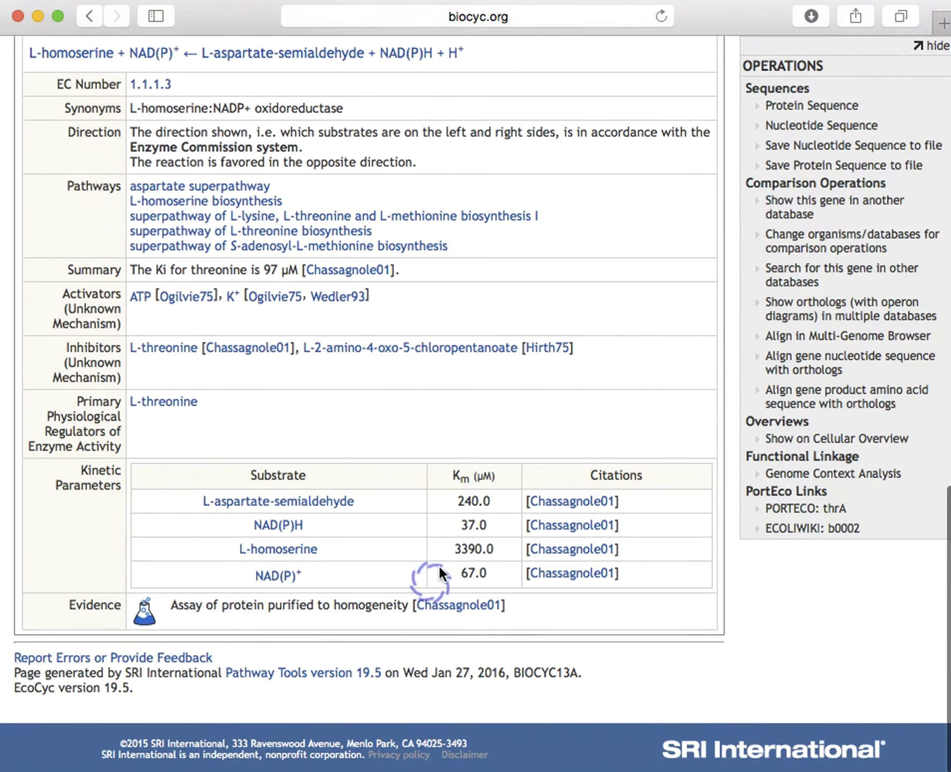
pyautogui.scroll(3, 445, 563)
pyautogui.scroll(9, 460, 551)
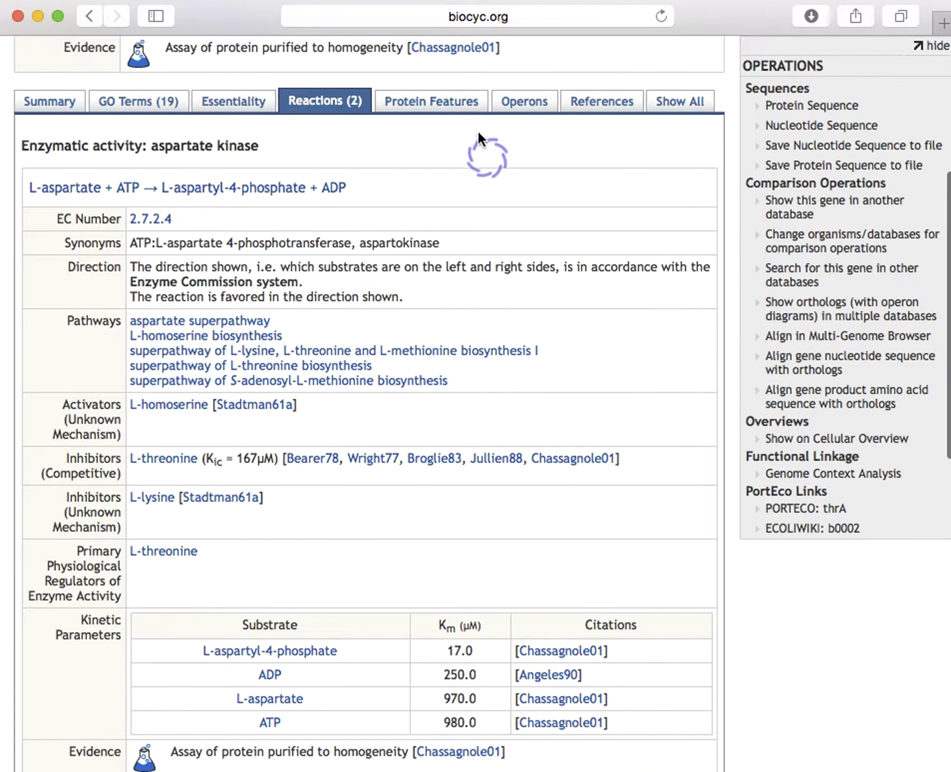
# - Review the Protein Features tab: aspartokinase, ACT regions and NADP+-binding region along the sequence
pyautogui.click(439, 101)
pyautogui.scroll(-3, 418, 351)
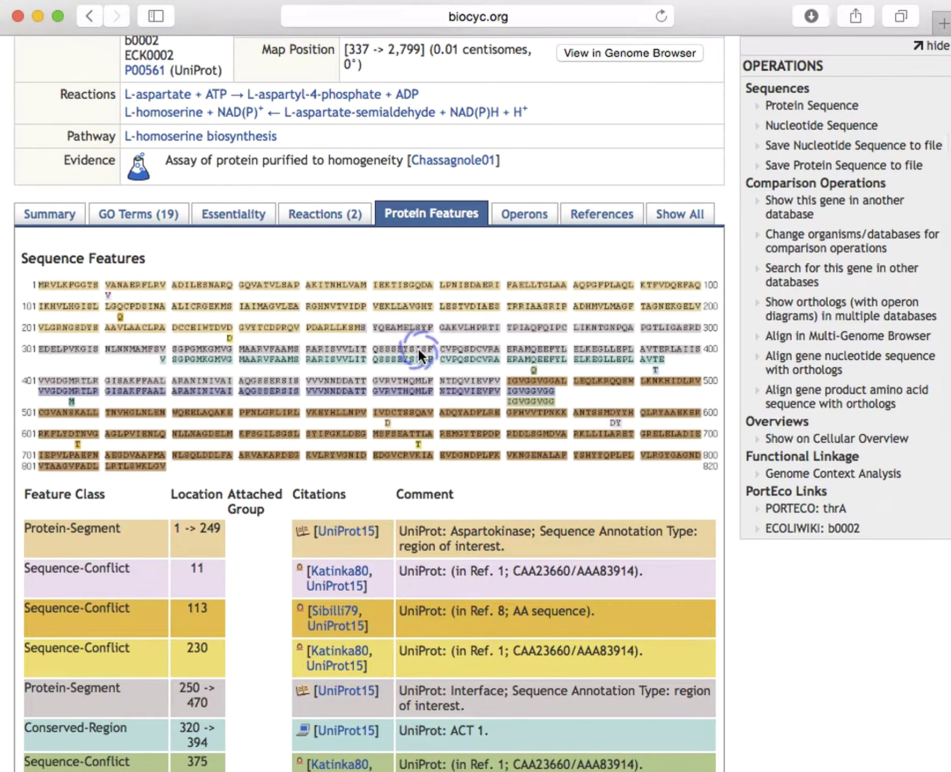
pyautogui.scroll(-5, 418, 349)
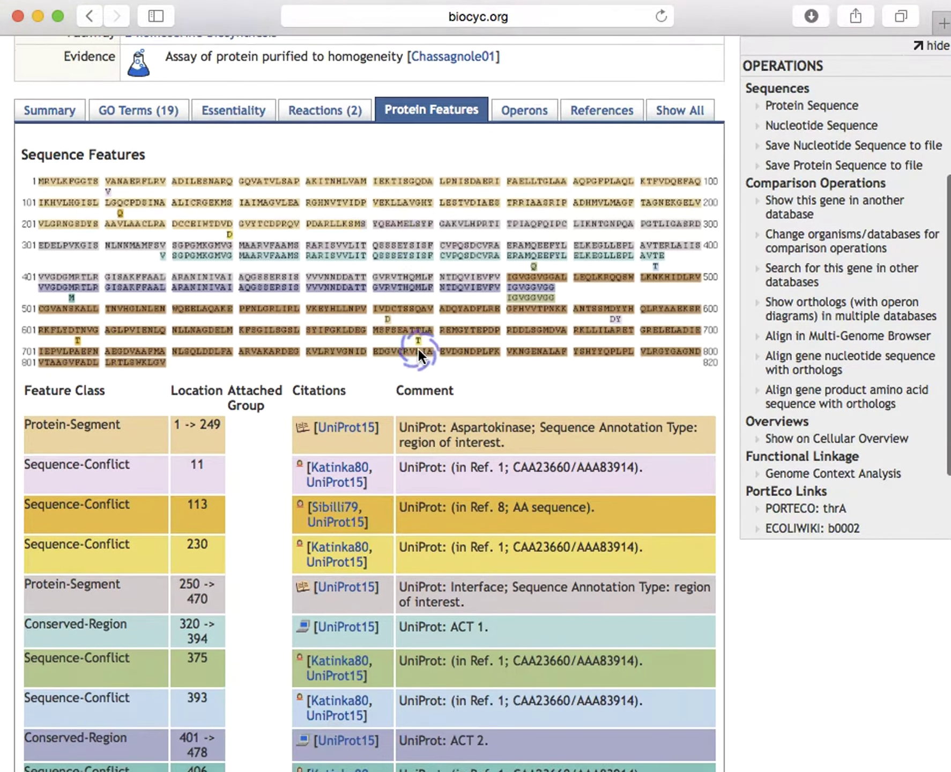
pyautogui.scroll(2, 419, 351)
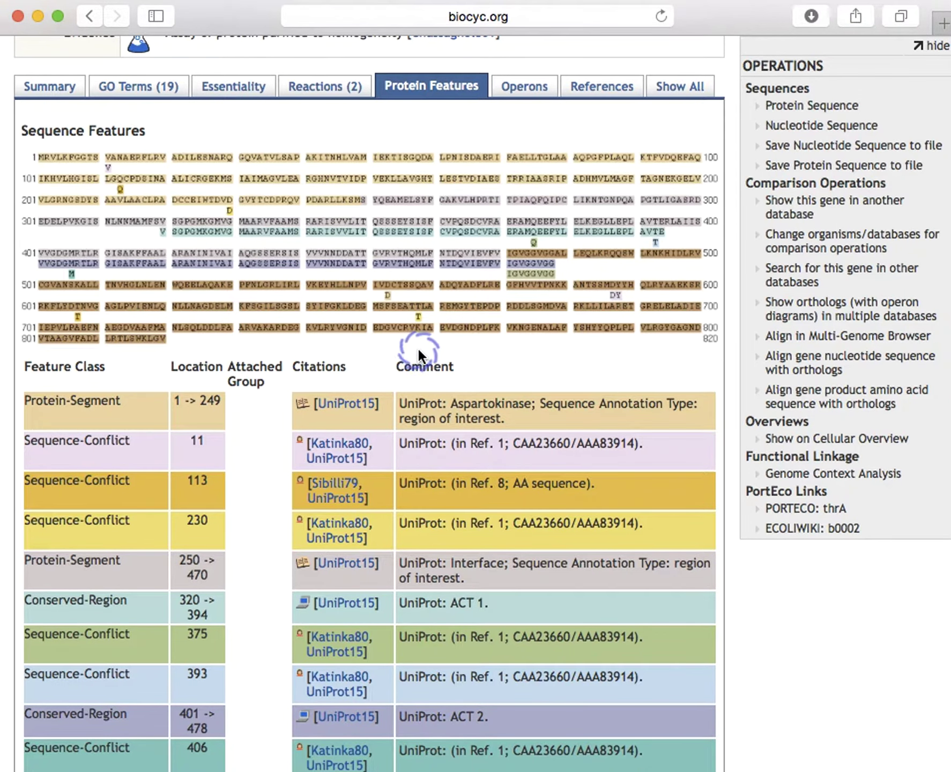
pyautogui.scroll(2, 417, 347)
pyautogui.scroll(-5, 417, 346)
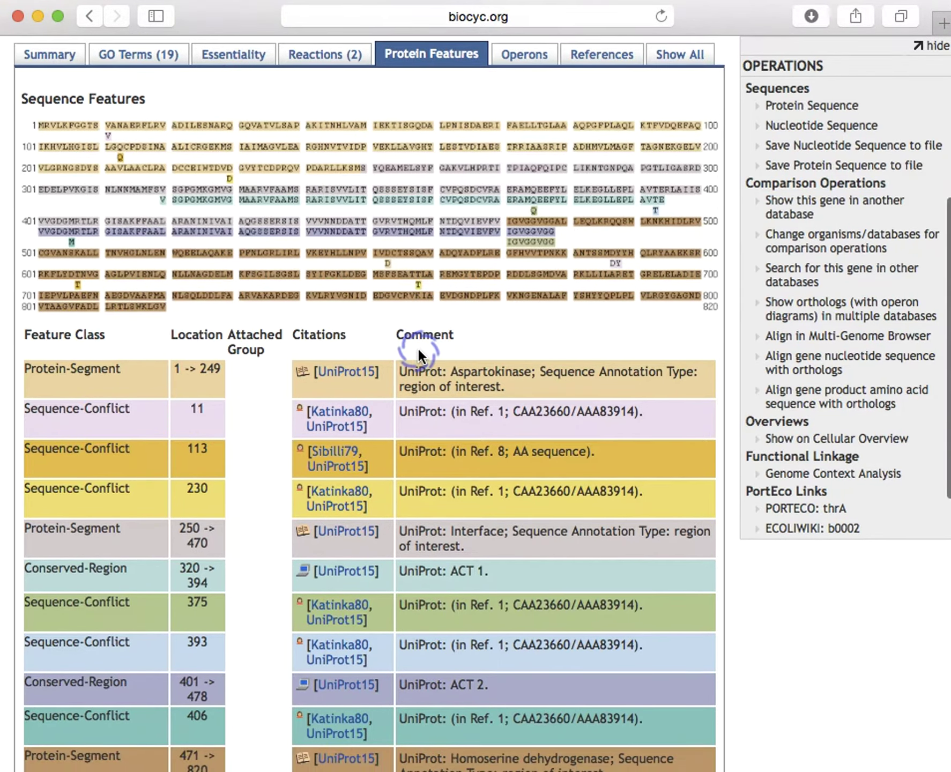
pyautogui.scroll(-2, 418, 347)
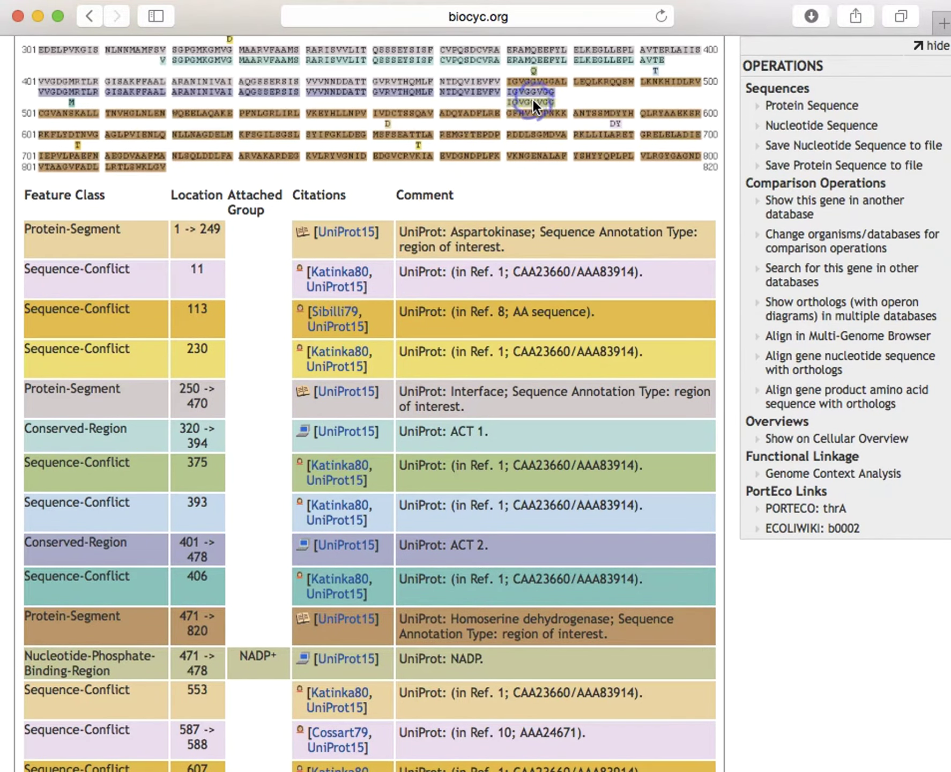
pyautogui.scroll(4, 508, 196)
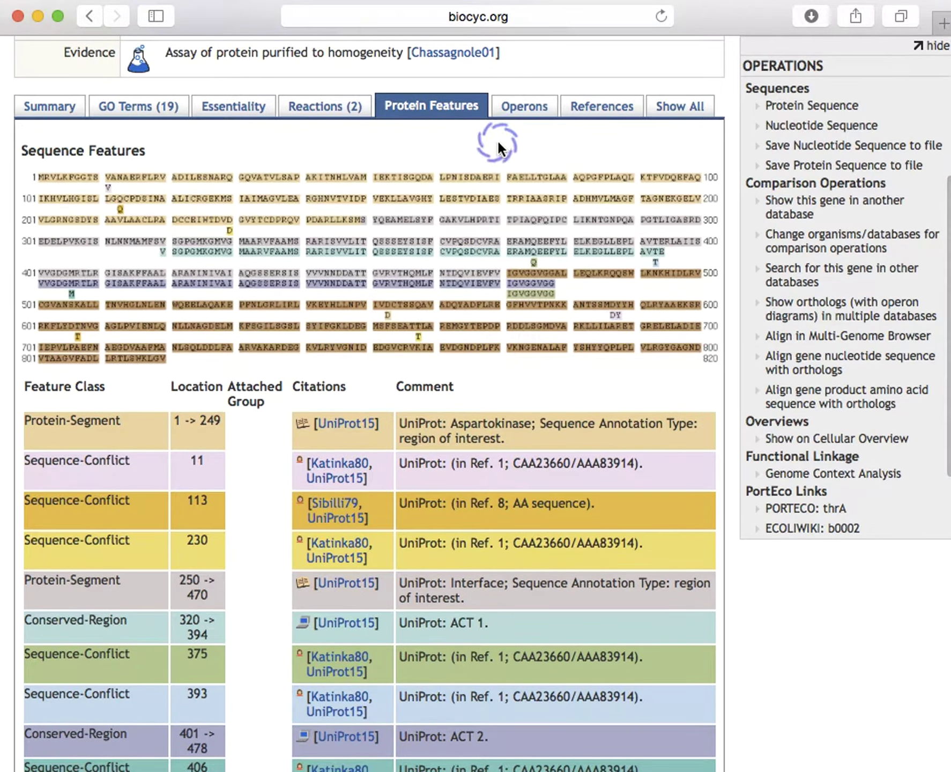
pyautogui.click(528, 110)
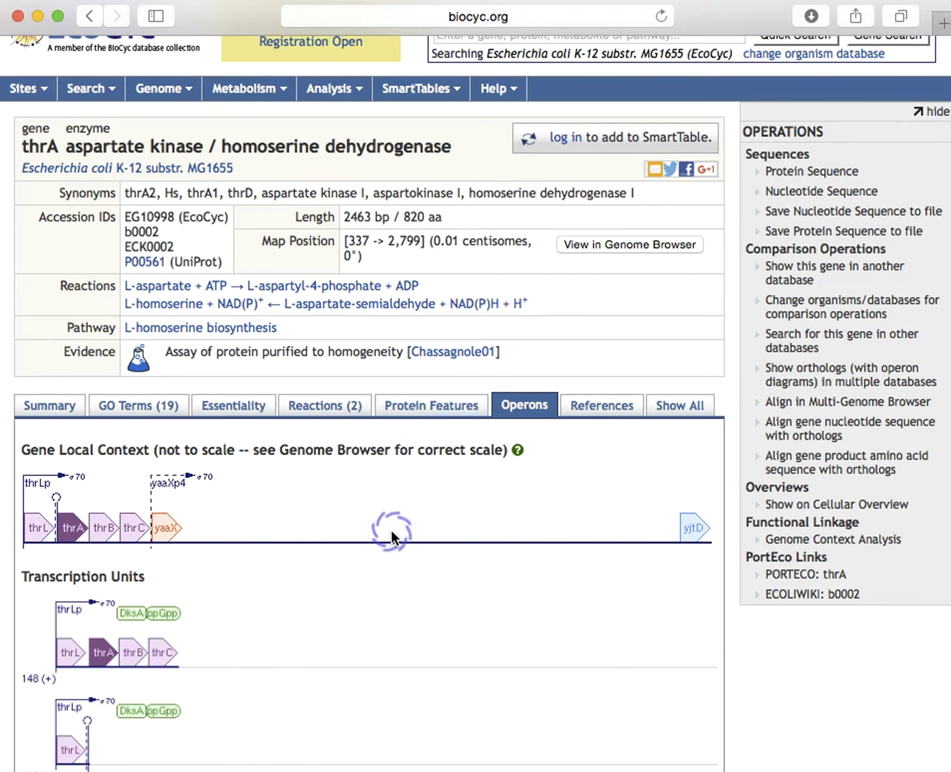
pyautogui.scroll(-3, 393, 535)
pyautogui.moveTo(178, 444)
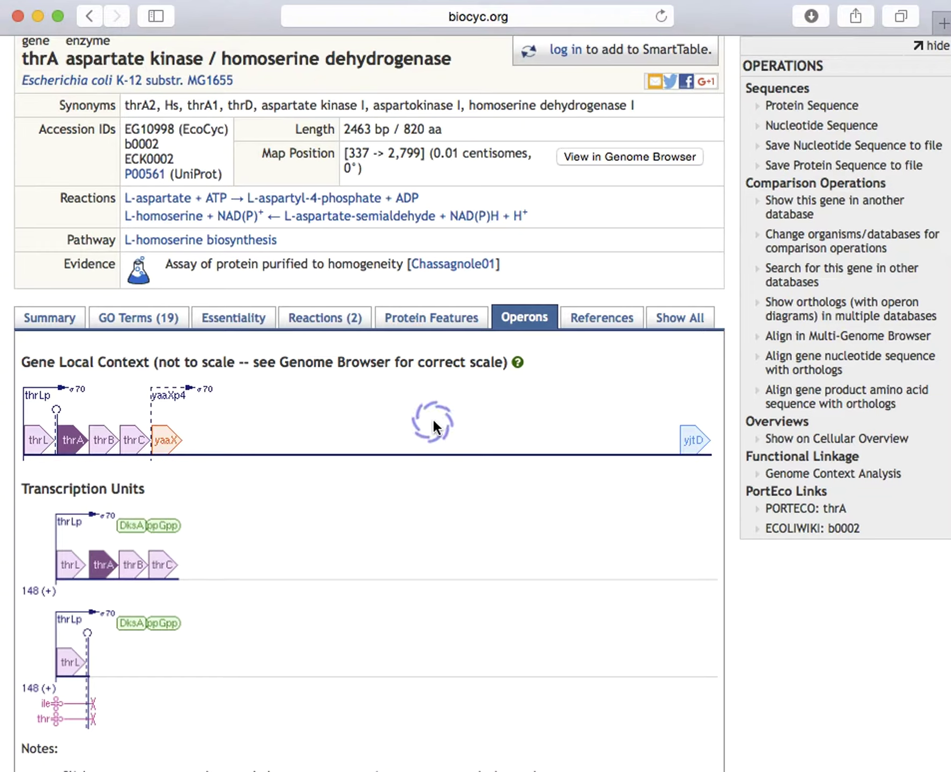
pyautogui.moveTo(414, 639)
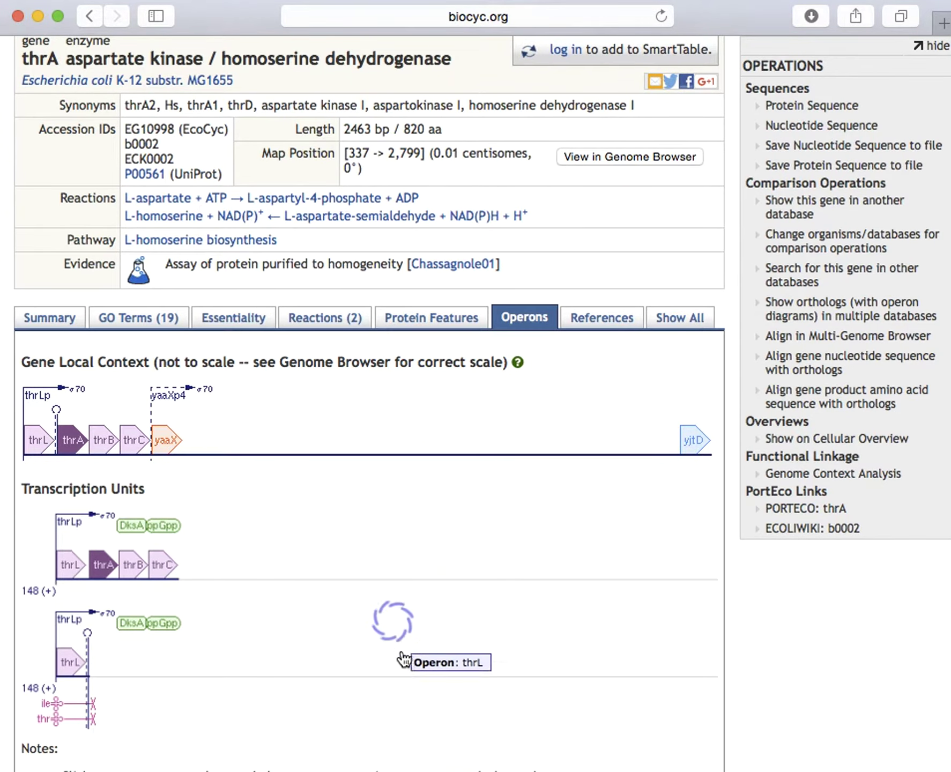
pyautogui.scroll(-3, 410, 667)
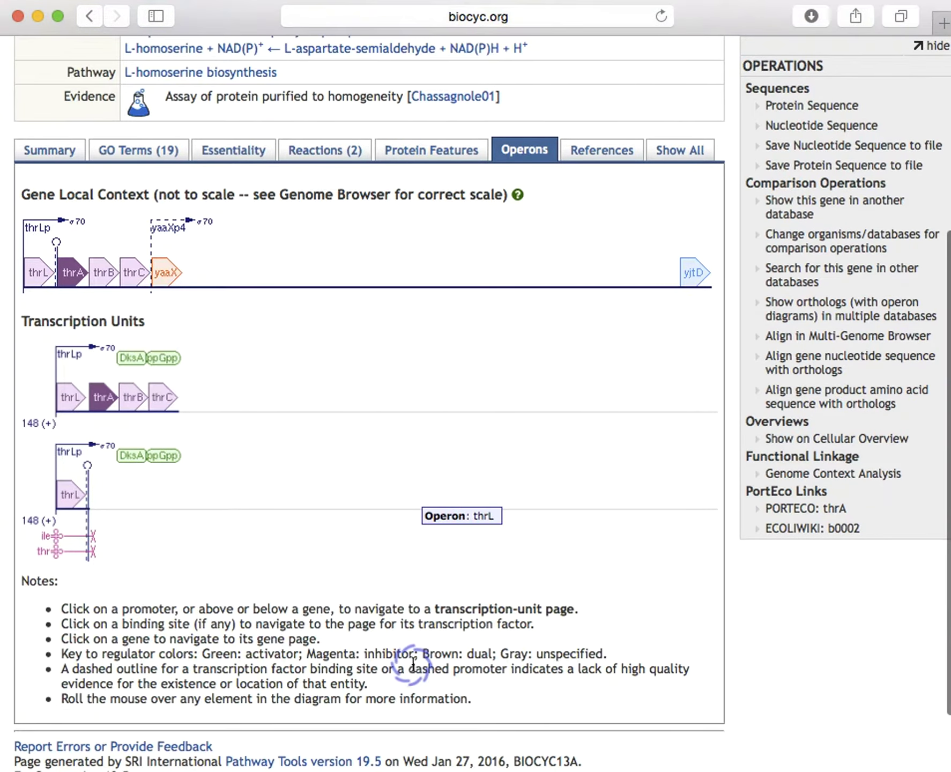
pyautogui.moveTo(361, 361)
pyautogui.moveTo(291, 545)
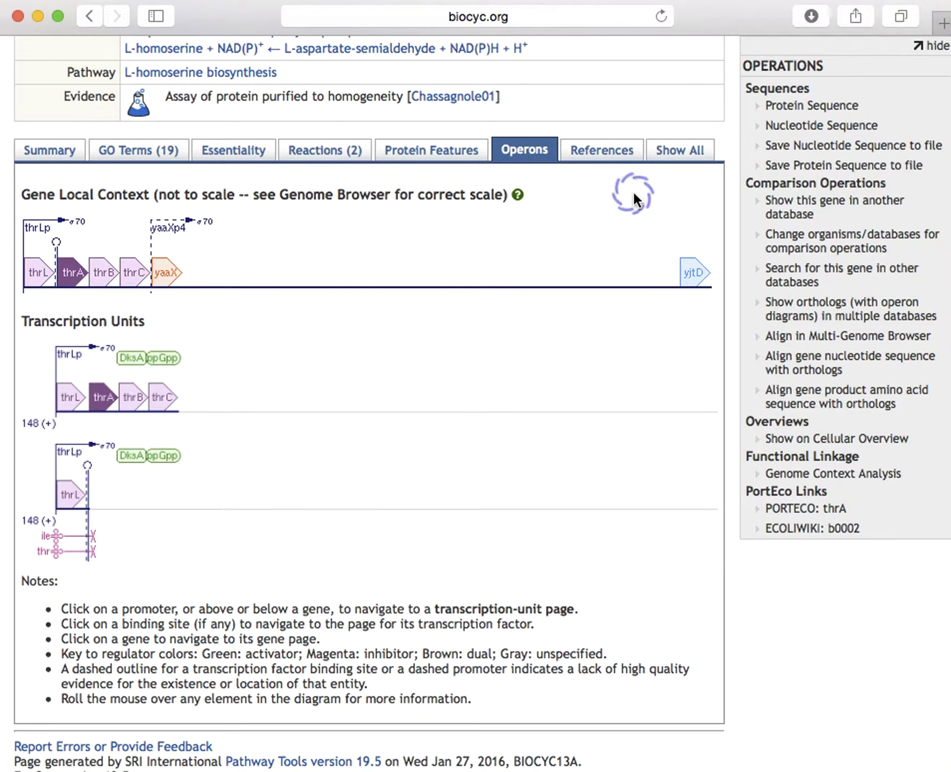
pyautogui.moveTo(416, 373)
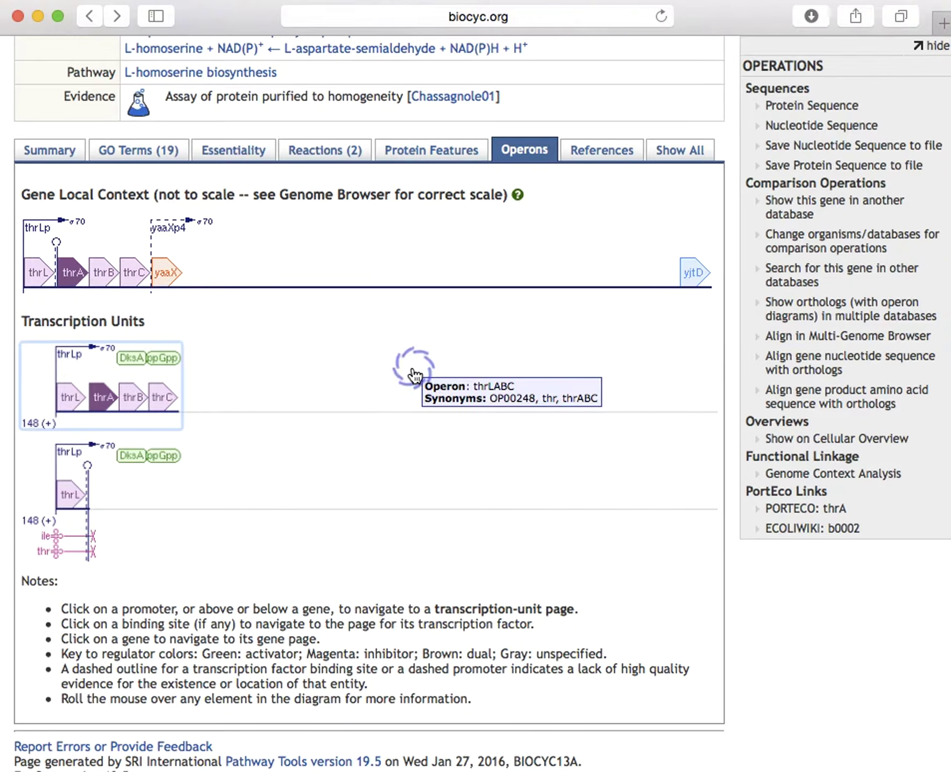
pyautogui.moveTo(99, 454)
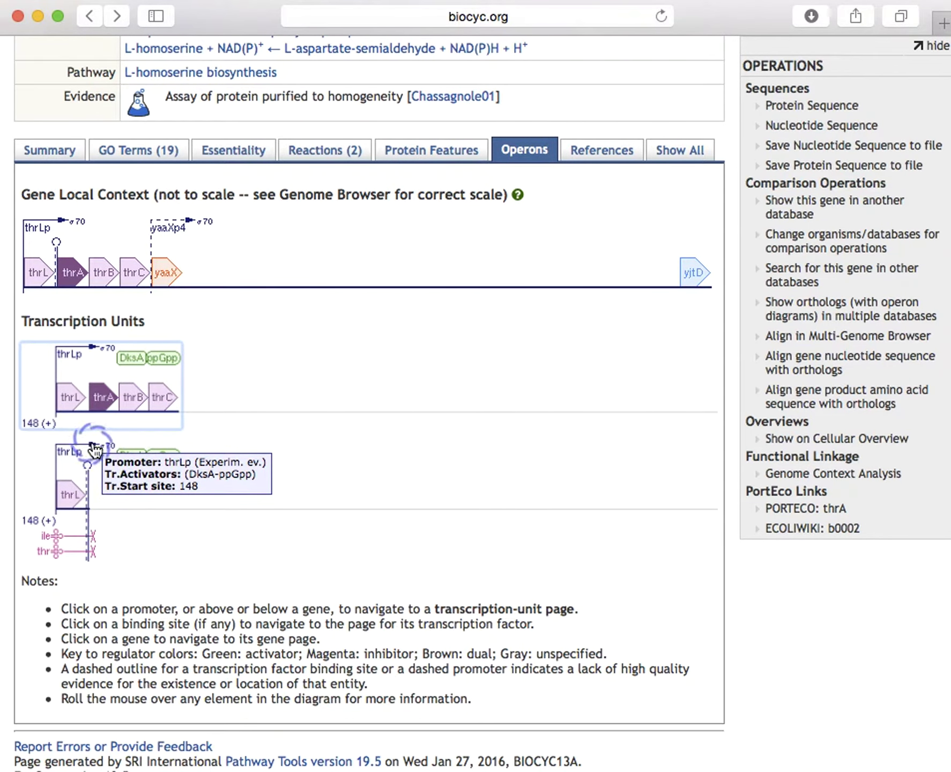
# - Follow the thrLp promoter to the thrL unit and read its promoter and attenuation sections
pyautogui.click(94, 446)
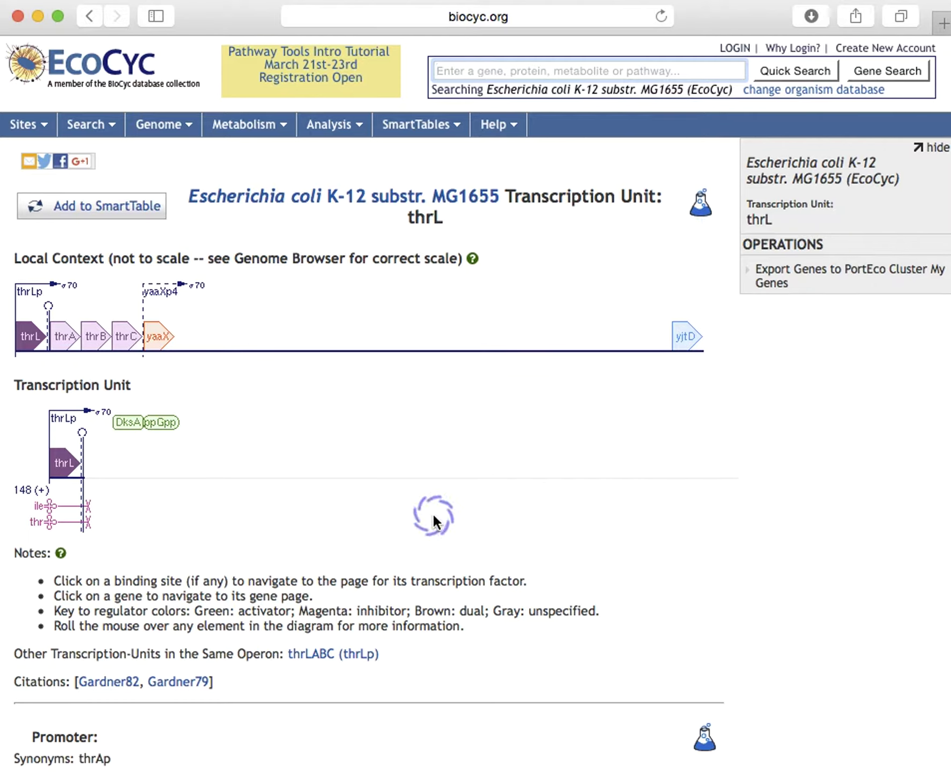
pyautogui.moveTo(44, 491)
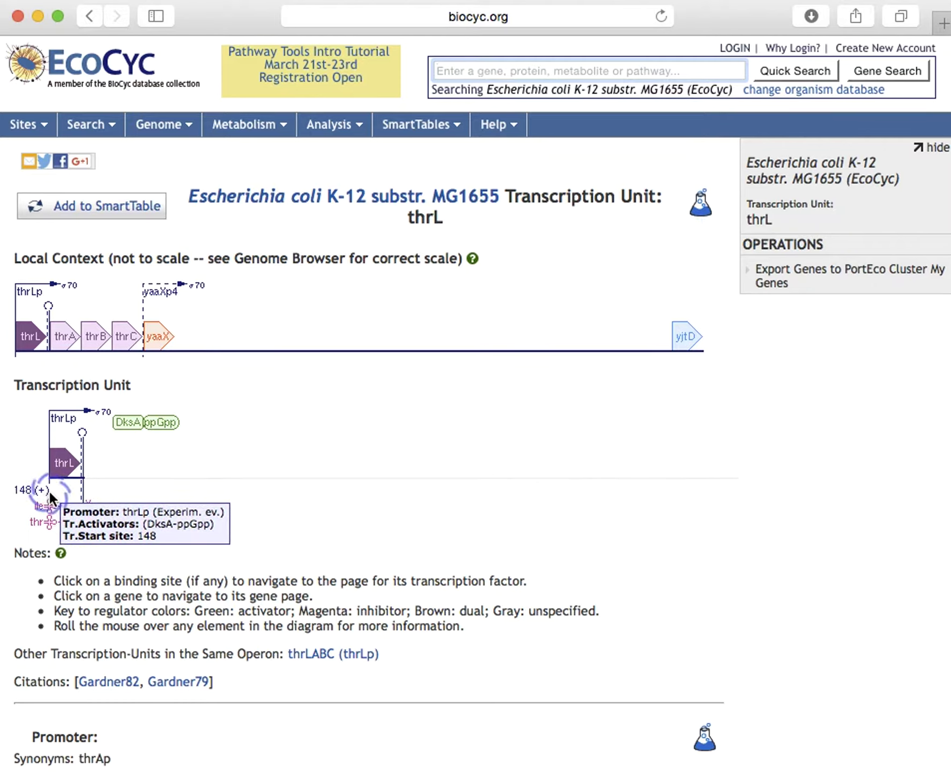
pyautogui.moveTo(164, 412)
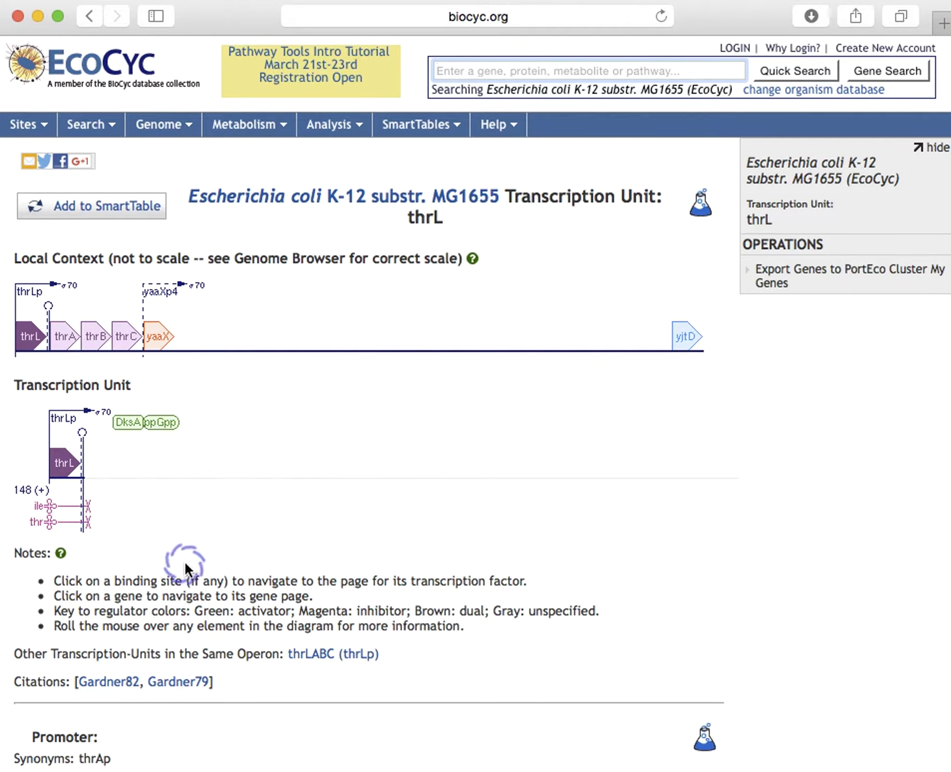
pyautogui.moveTo(127, 457)
pyautogui.scroll(-5, 251, 687)
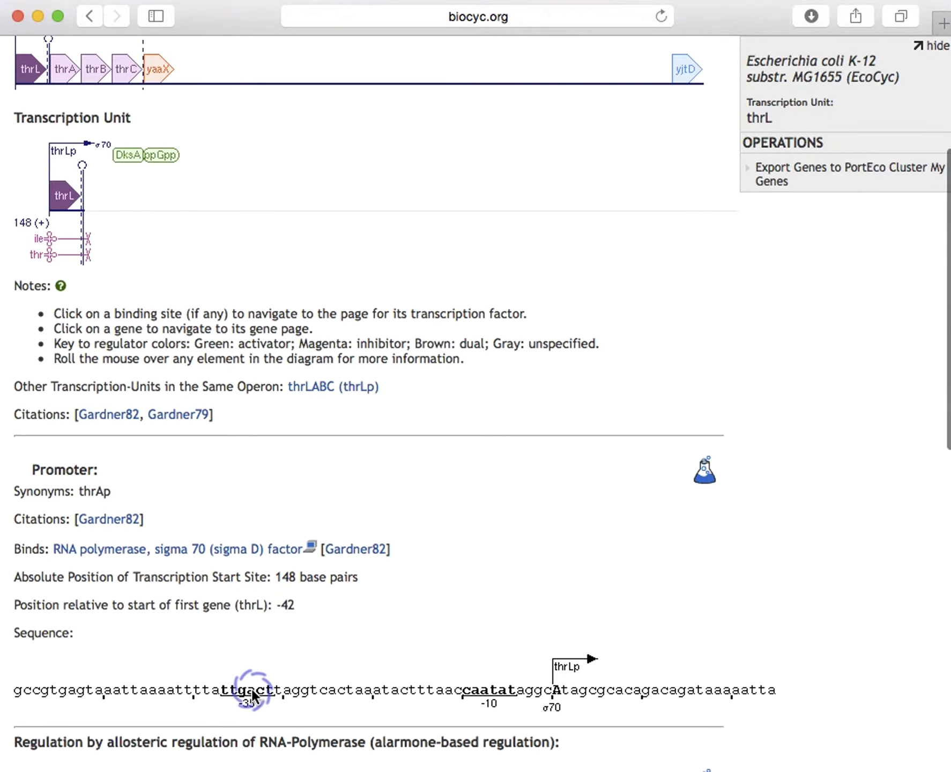
pyautogui.scroll(-2, 251, 688)
pyautogui.scroll(-4, 255, 410)
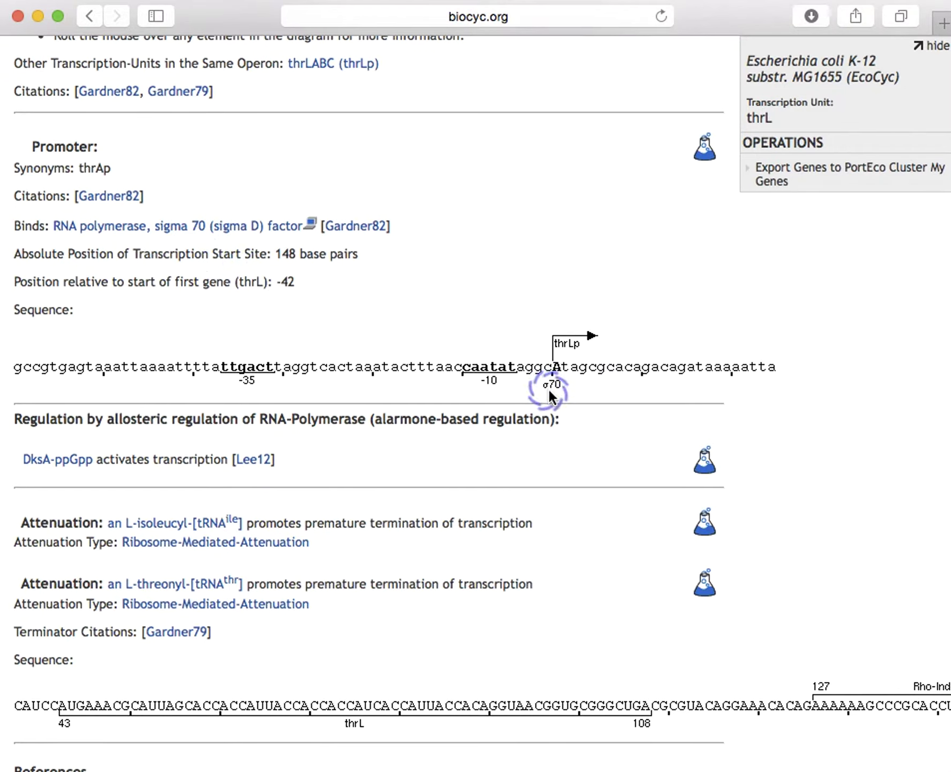
pyautogui.scroll(-5, 560, 436)
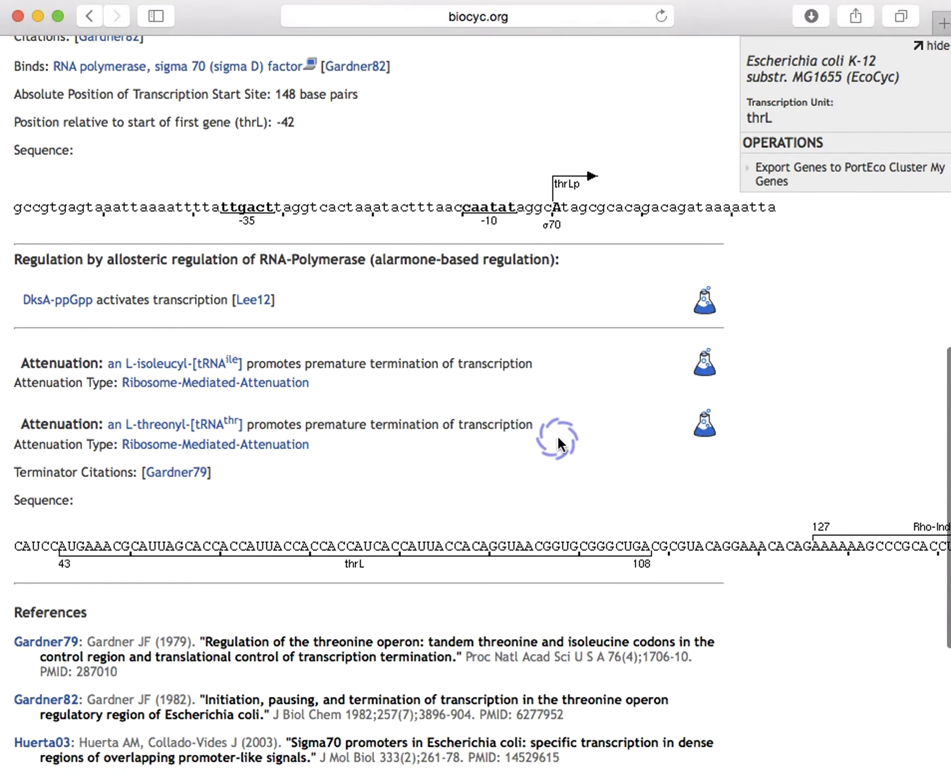
pyautogui.scroll(-2, 553, 435)
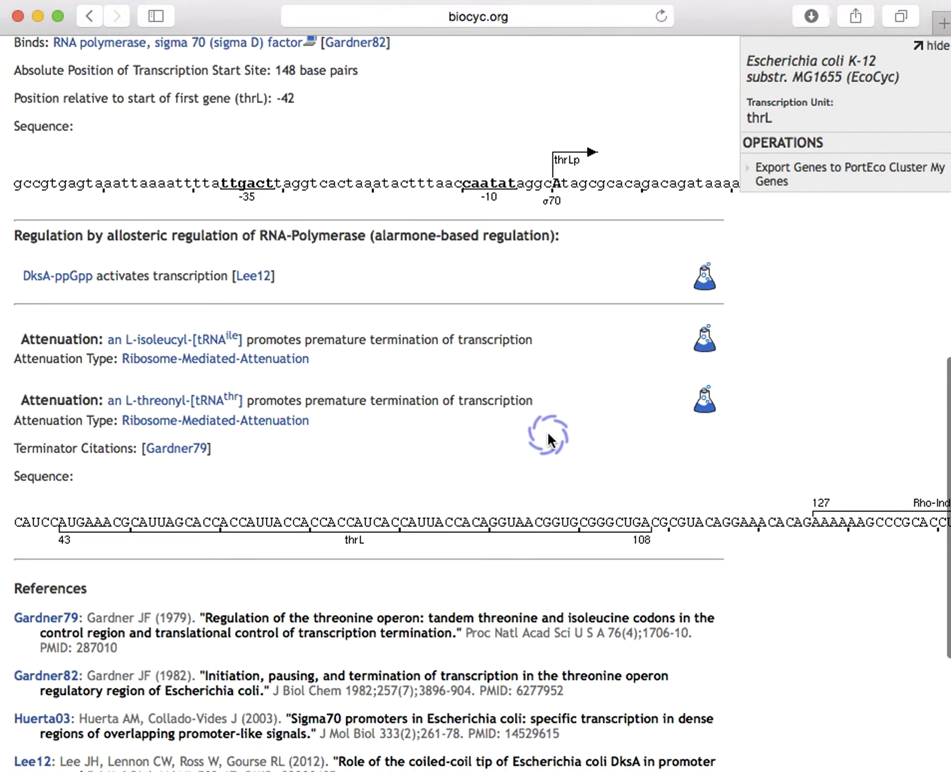
pyautogui.moveTo(303, 342)
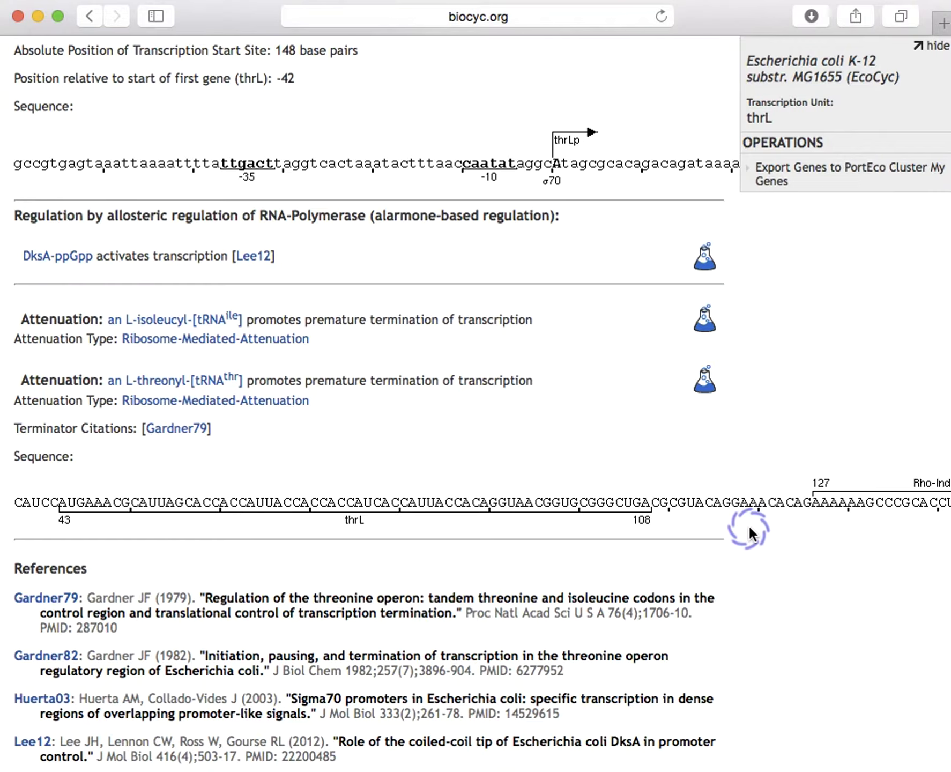
pyautogui.scroll(15, 749, 524)
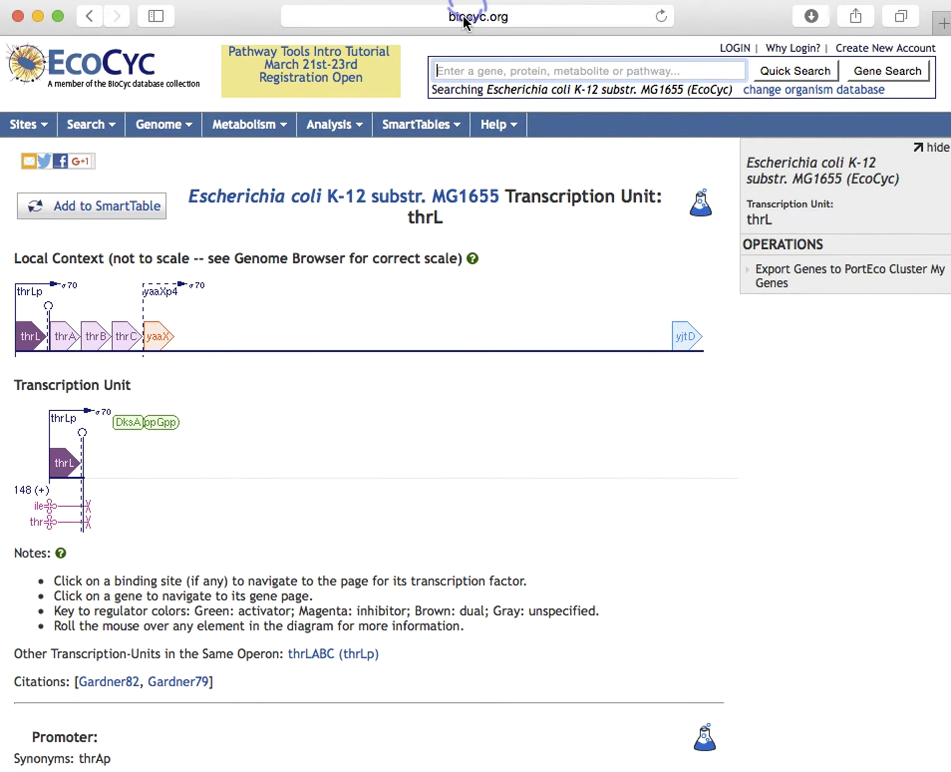
# - Search for argCBH and review its argCp promoter and two ArgR binding sites
pyautogui.click(476, 70)
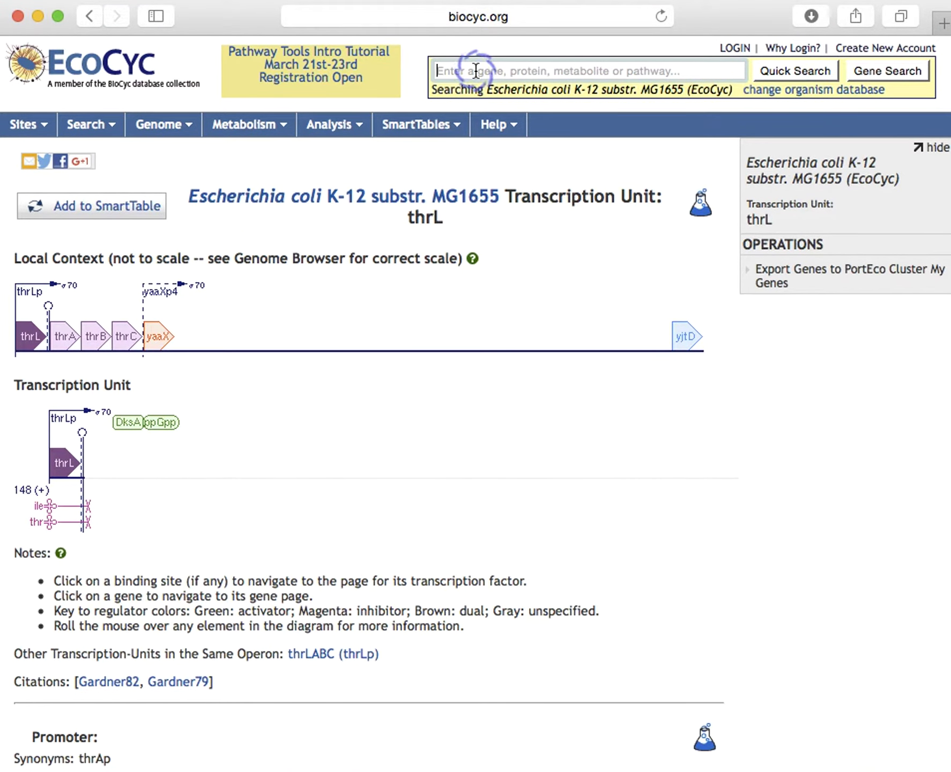
pyautogui.write('argCBH')
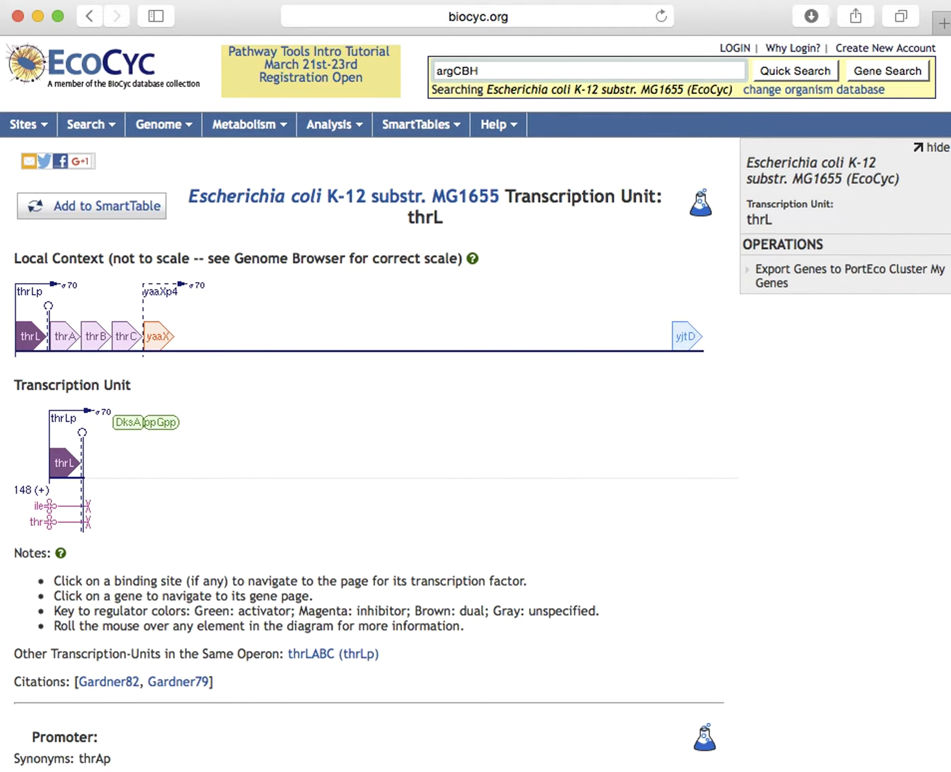
pyautogui.press('Return')
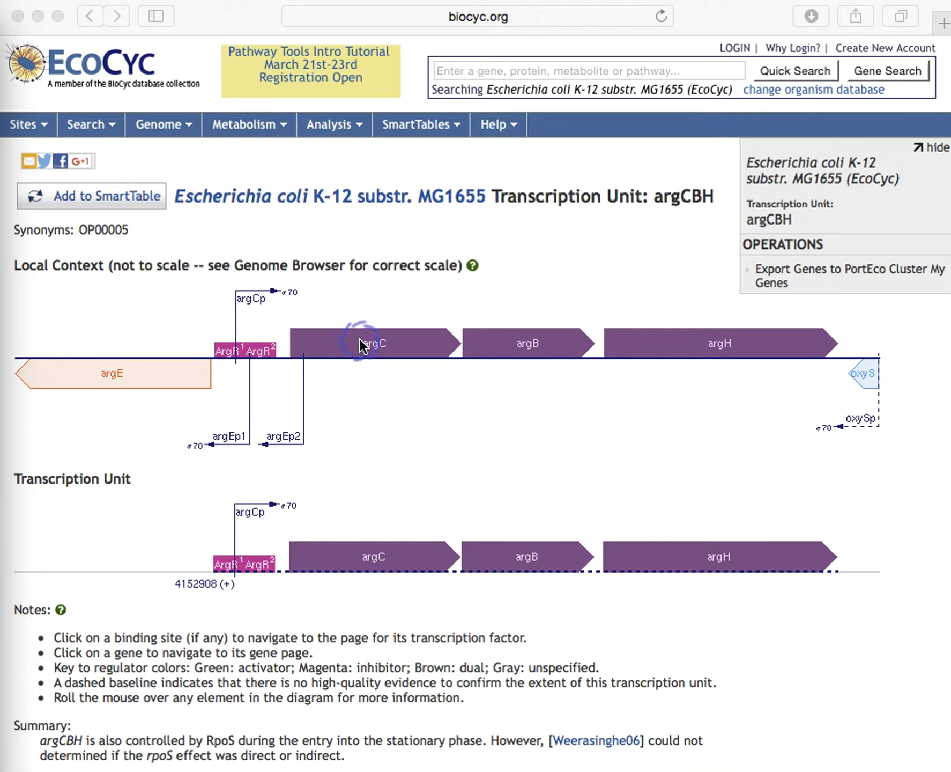
pyautogui.click(400, 395)
pyautogui.moveTo(403, 351)
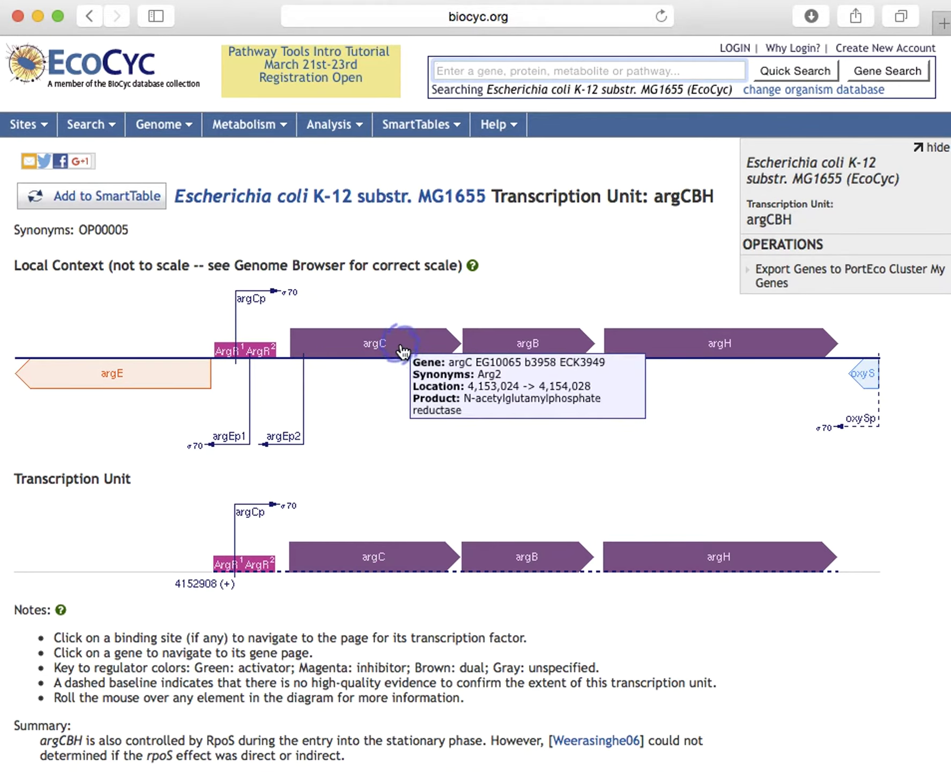
pyautogui.moveTo(248, 411)
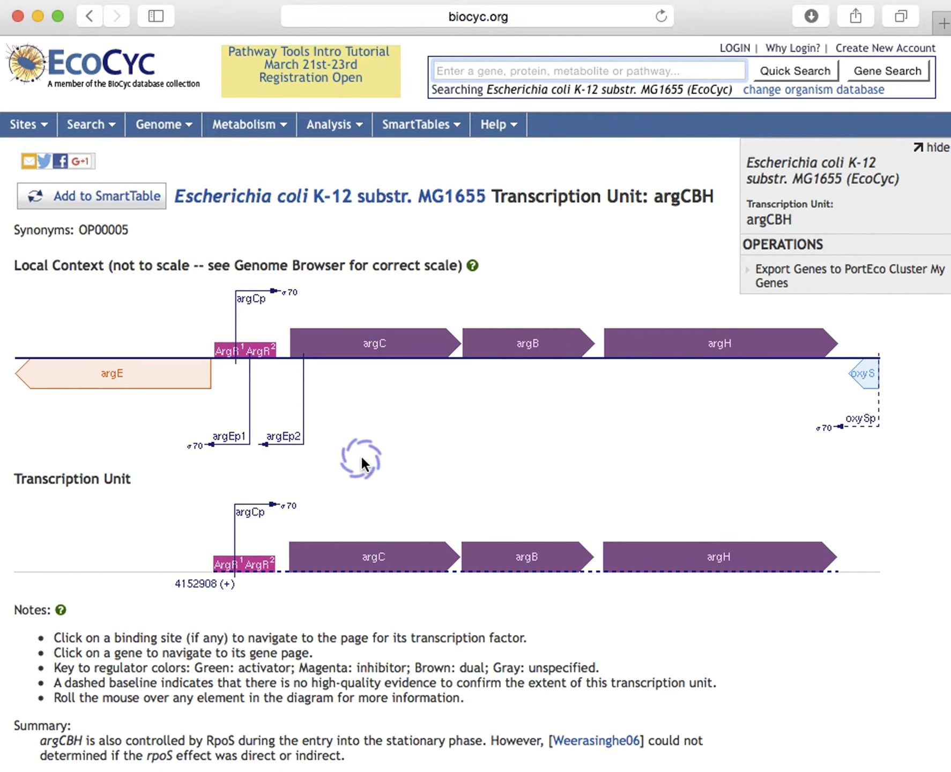
pyautogui.scroll(-10, 361, 456)
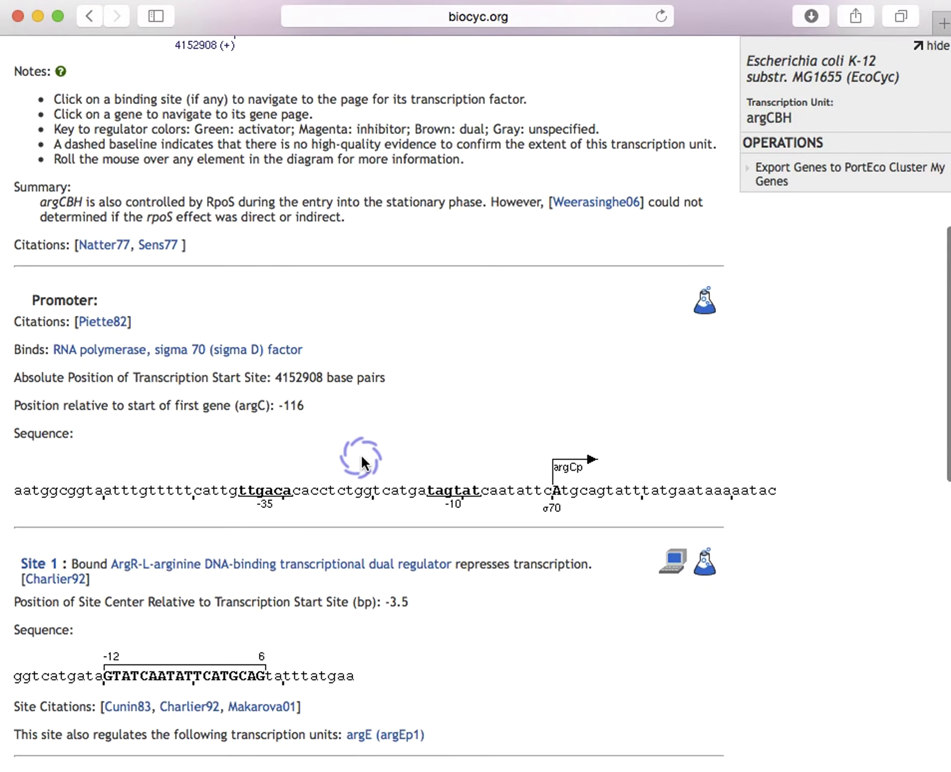
pyautogui.scroll(-6, 361, 453)
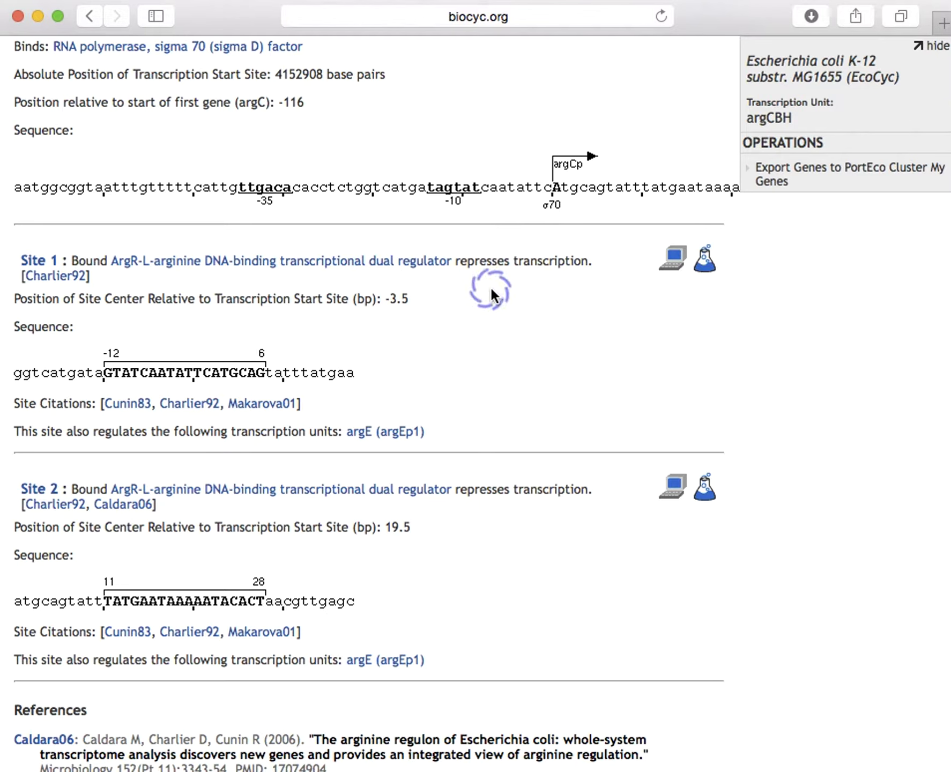
pyautogui.scroll(15, 515, 282)
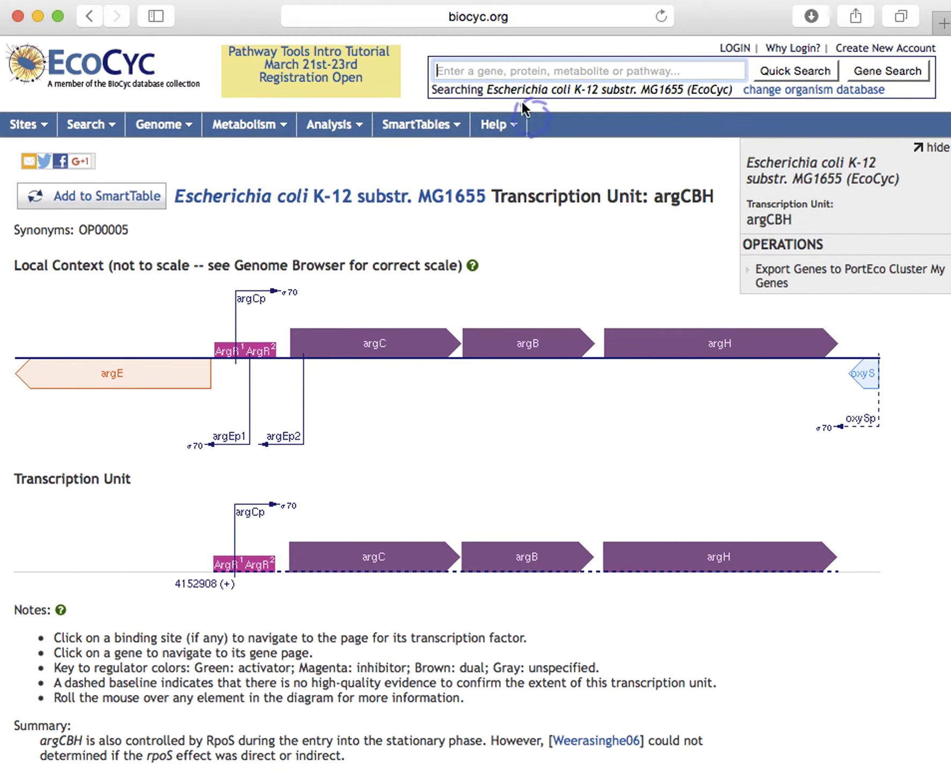
# - Search 'thra' again to return to the thrA gene page with its Operations sidebar
pyautogui.write('thr')
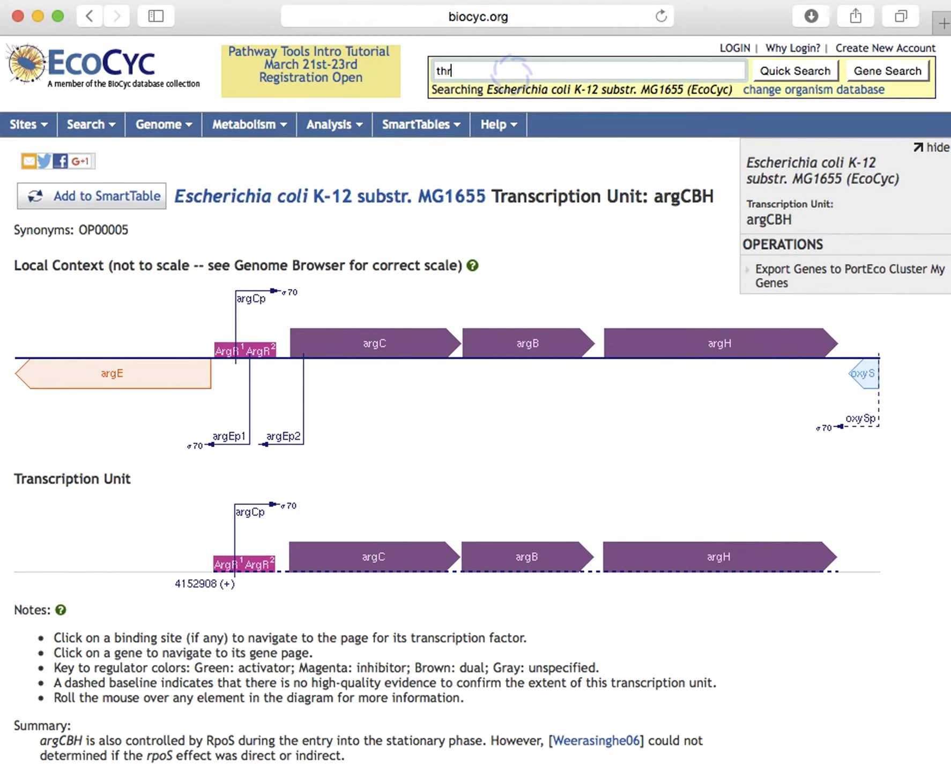
pyautogui.write('a')
pyautogui.click(886, 70)
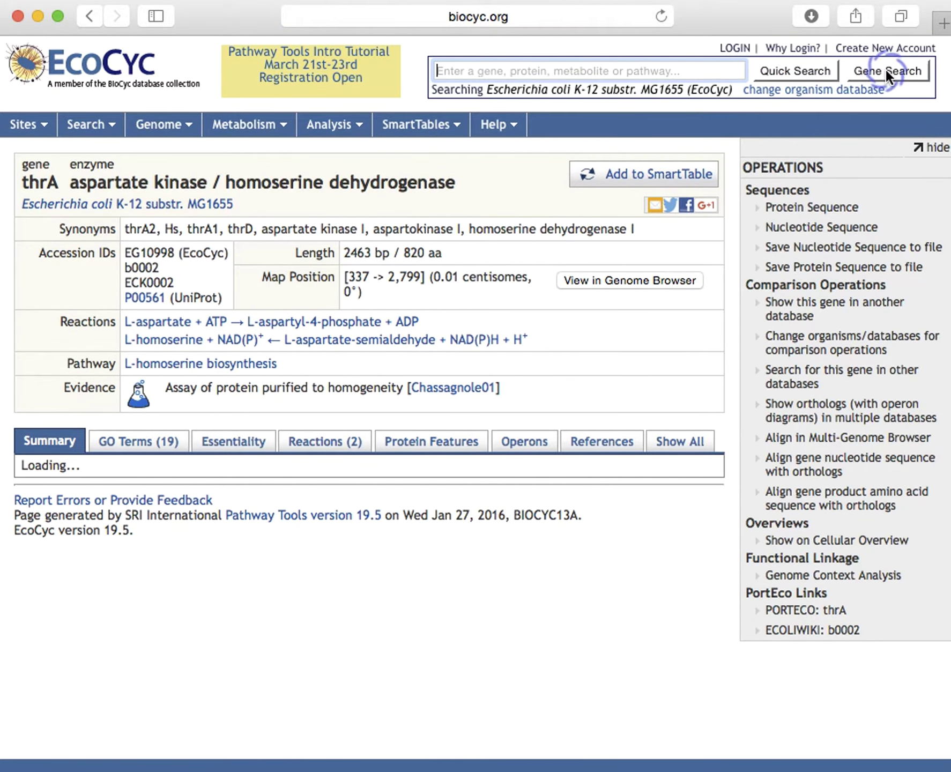
pyautogui.click(640, 506)
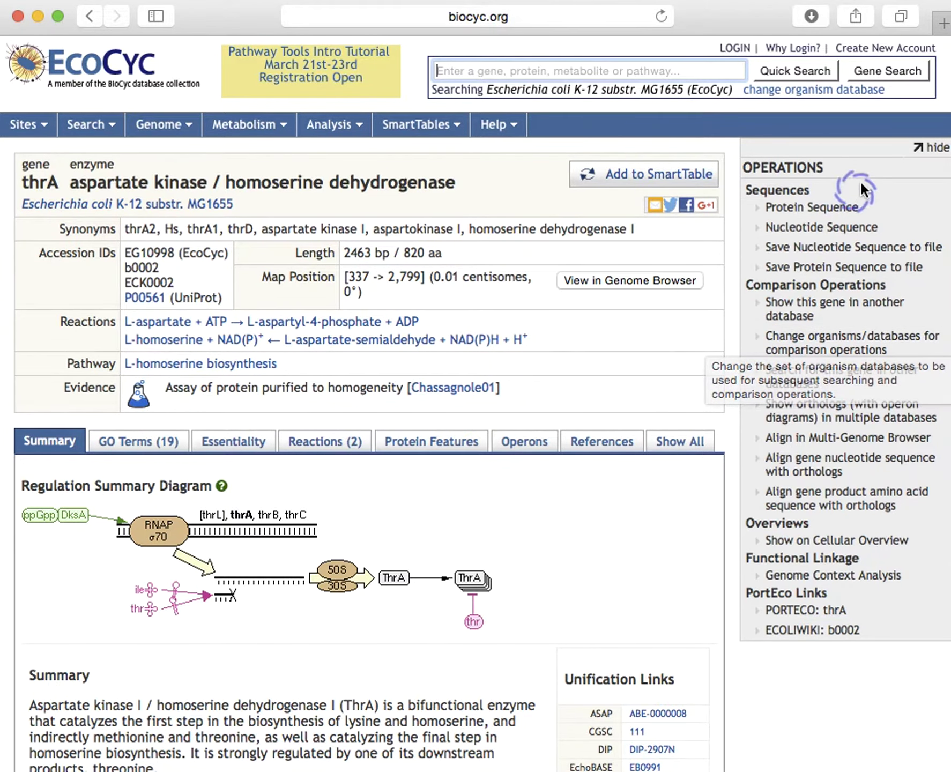
pyautogui.click(936, 148)
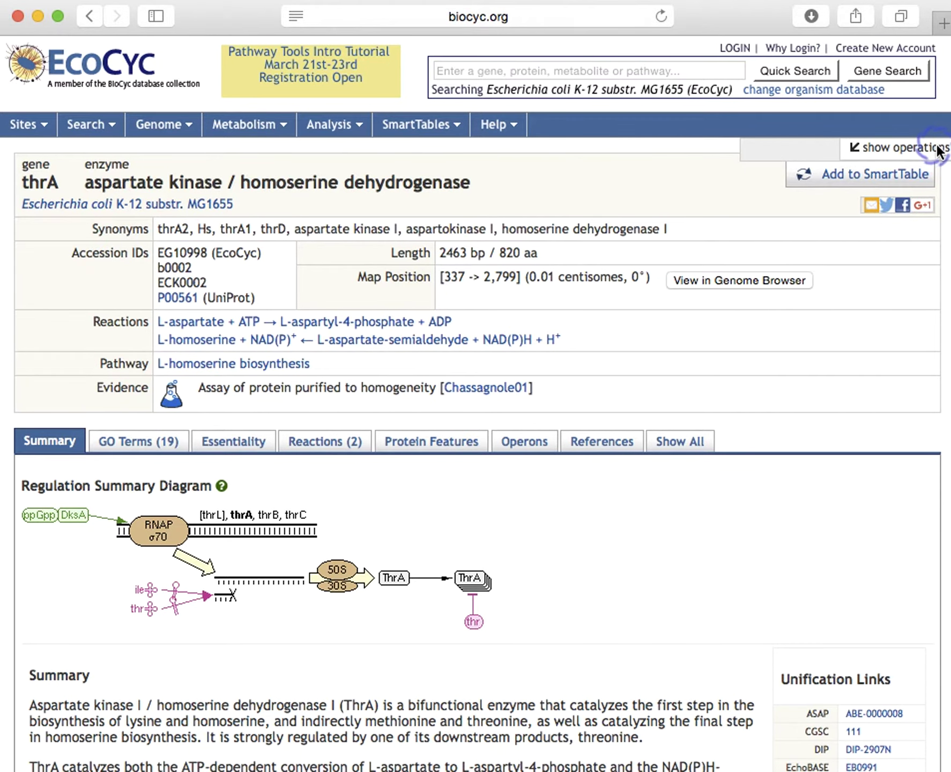
pyautogui.click(938, 152)
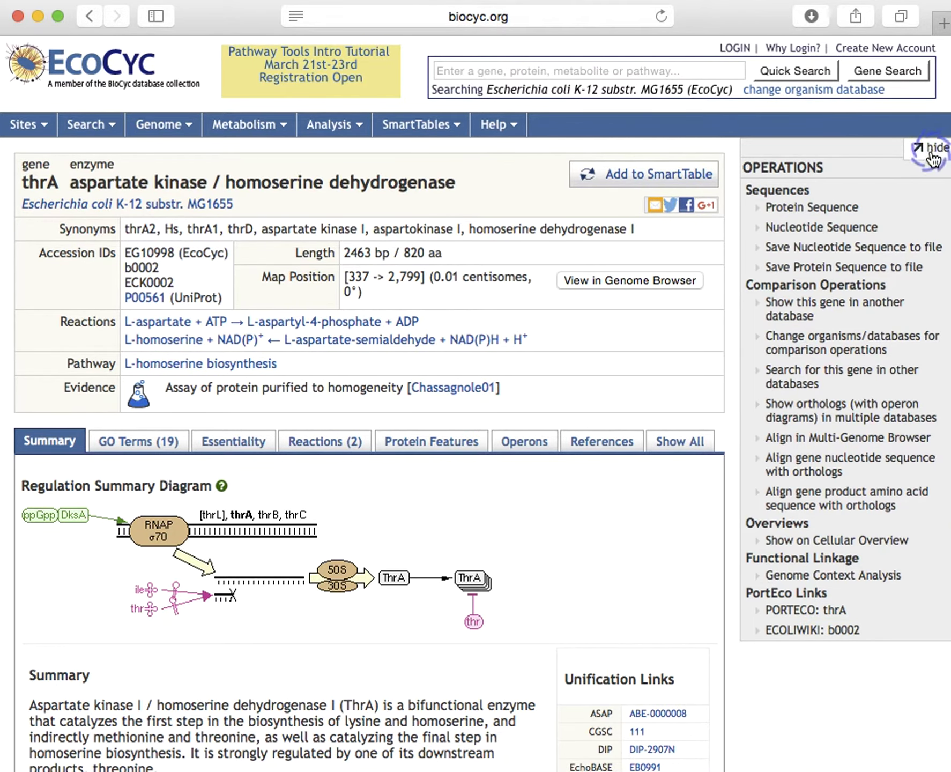
# - View the ThrA protein sequence, then save it as prot-seq-file-EG10998-4.txt
pyautogui.click(831, 208)
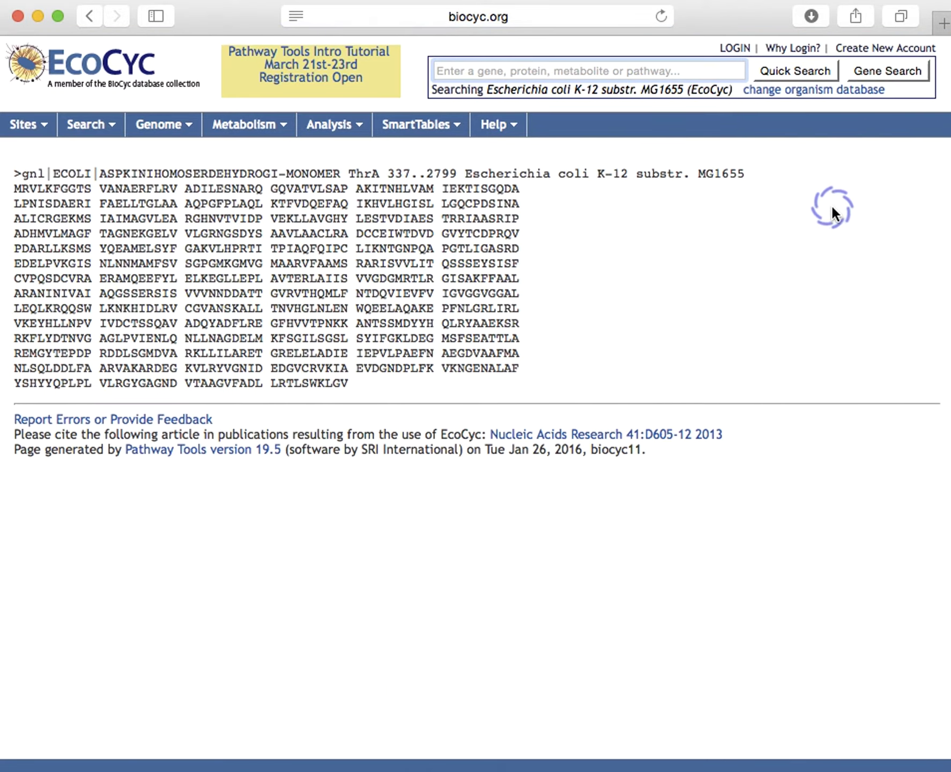
pyautogui.click(85, 19)
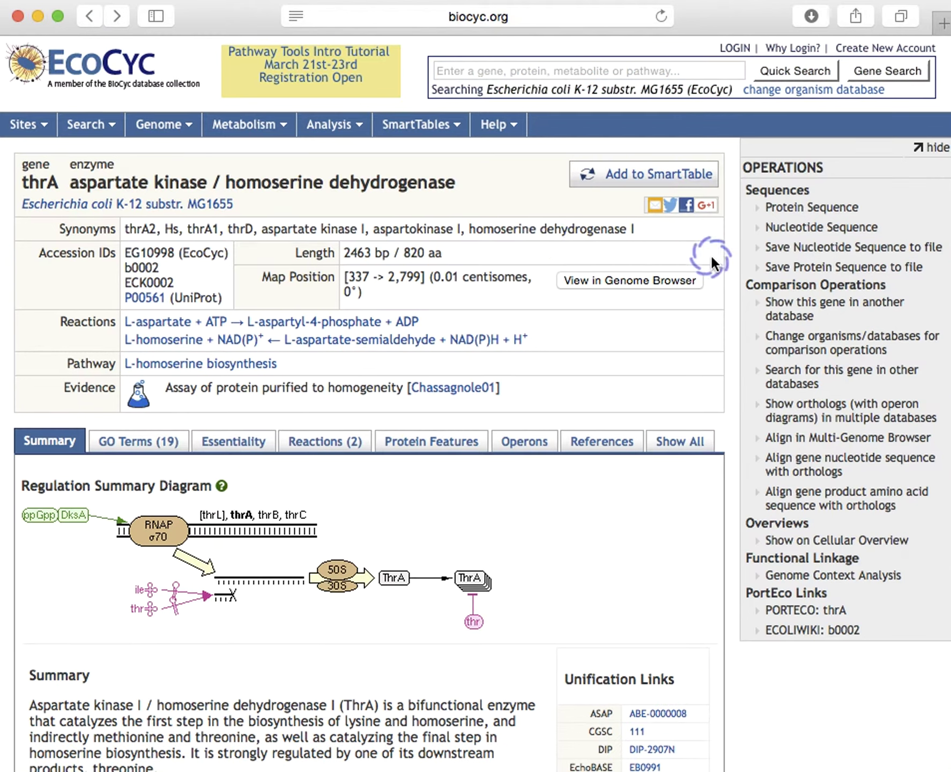
pyautogui.click(801, 267)
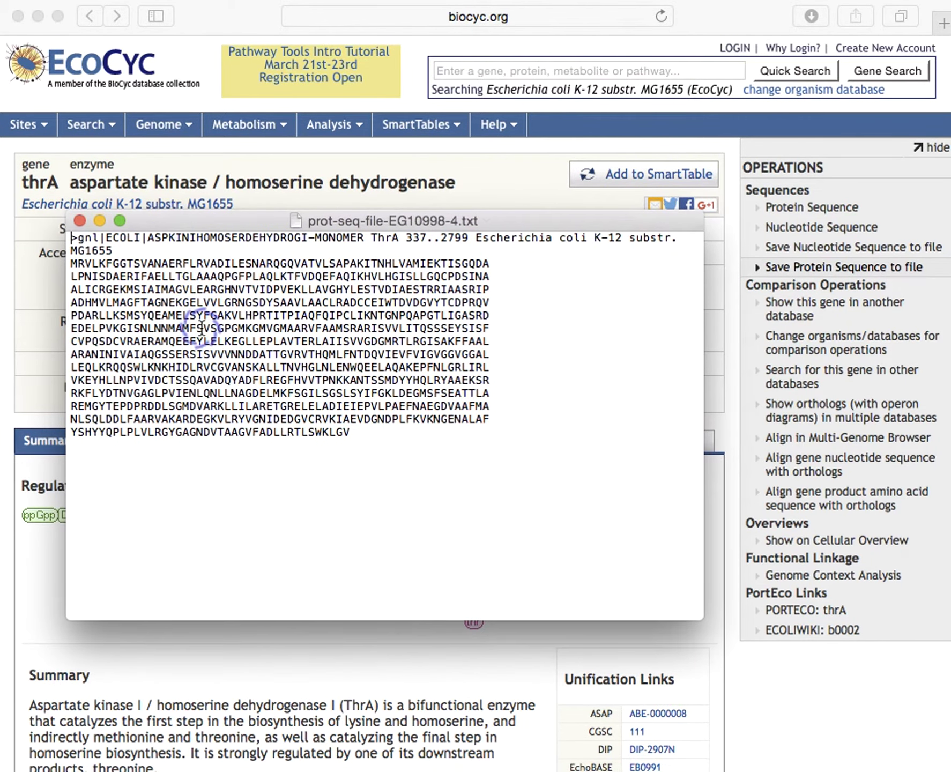
pyautogui.click(79, 220)
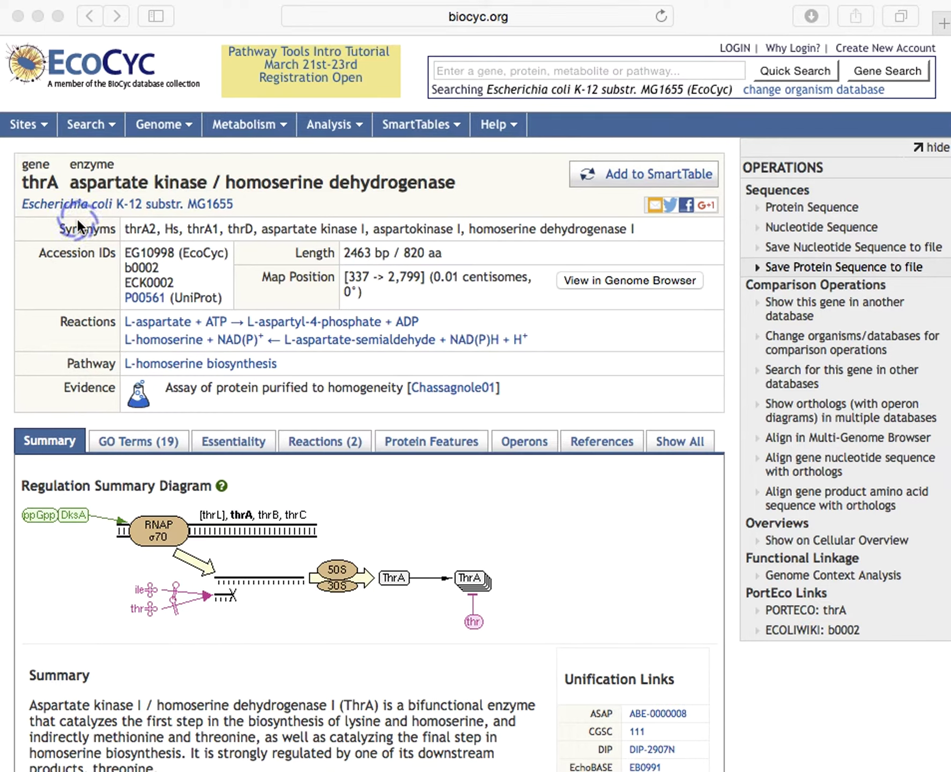
pyautogui.click(626, 499)
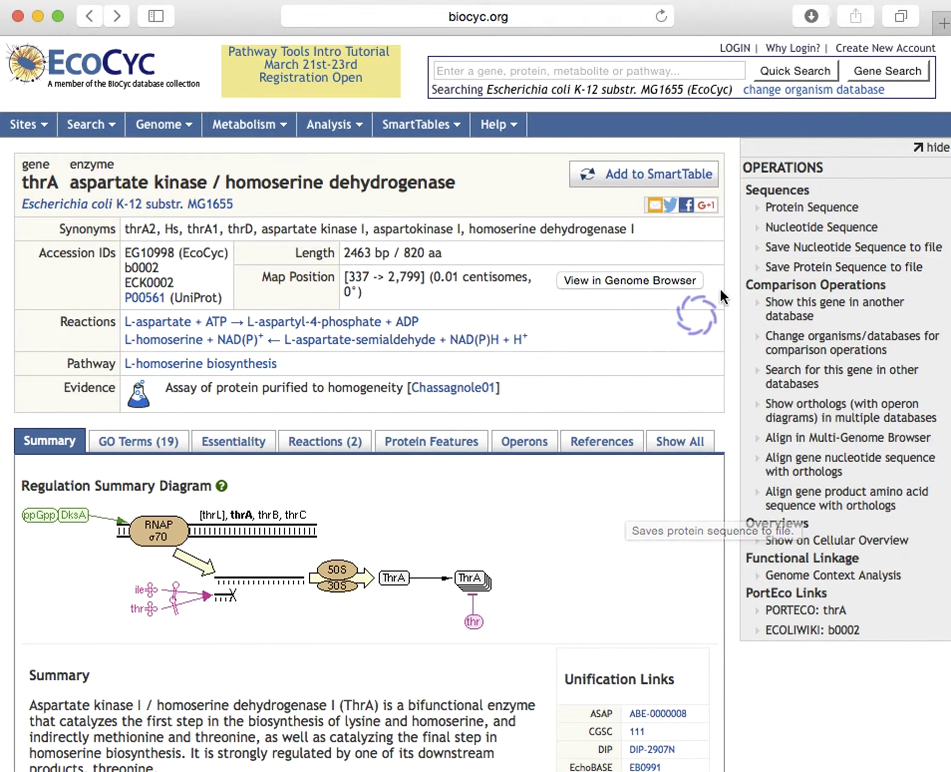
# - Display the thrA nucleotide sequence (337..2799) and move the 2463 bp region panel aside
pyautogui.click(787, 230)
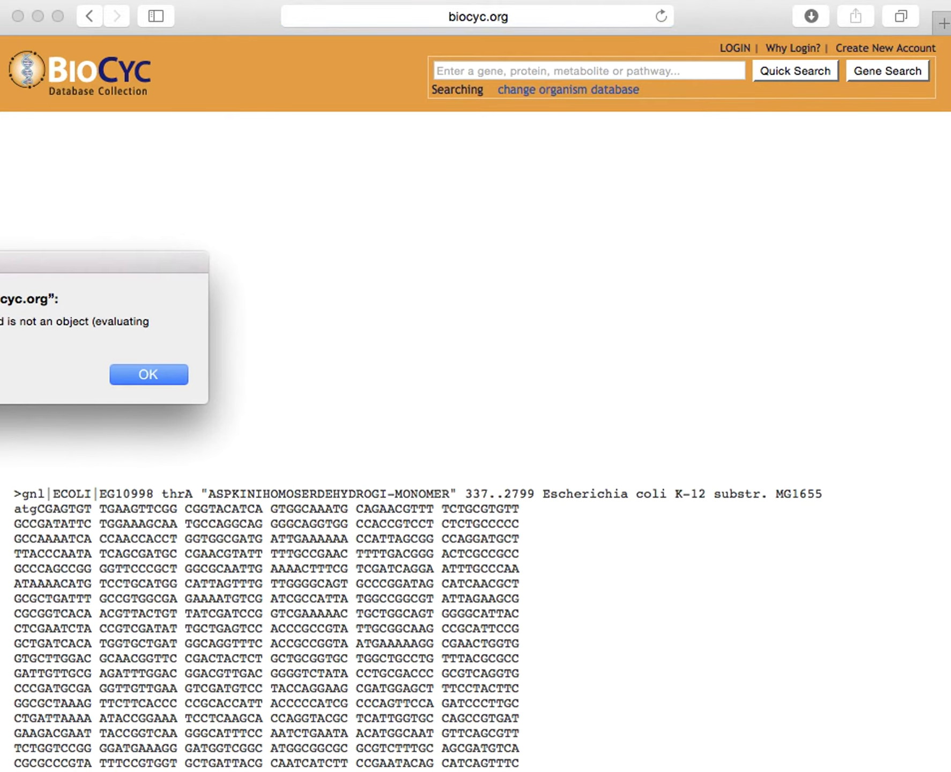
pyautogui.click(152, 375)
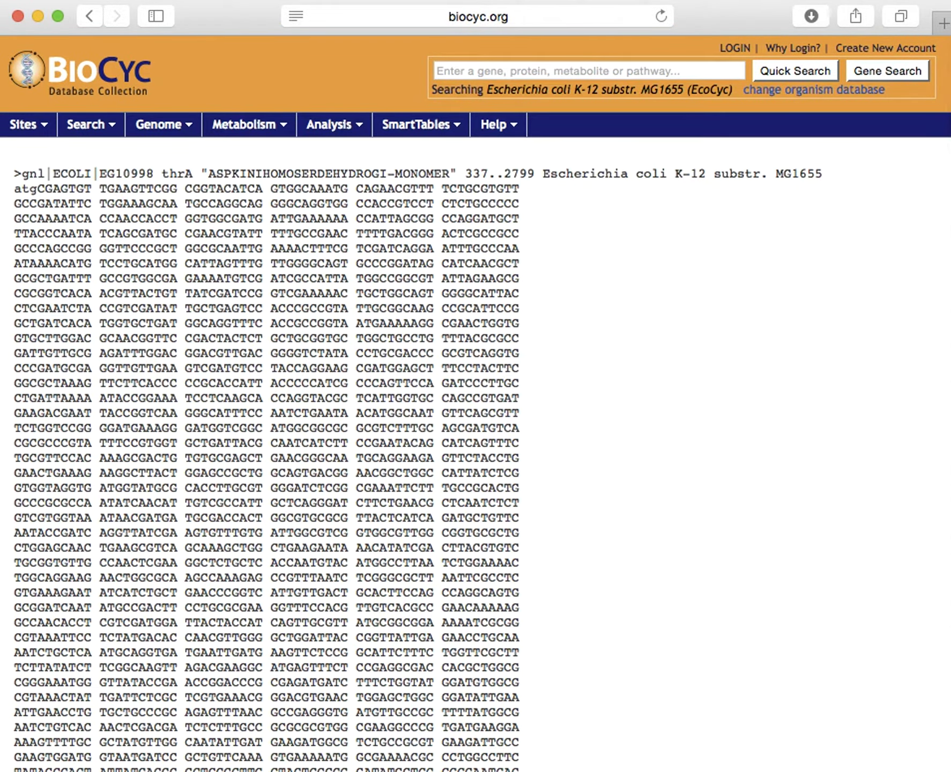
pyautogui.moveTo(370, 291); pyautogui.dragTo(461, 323)
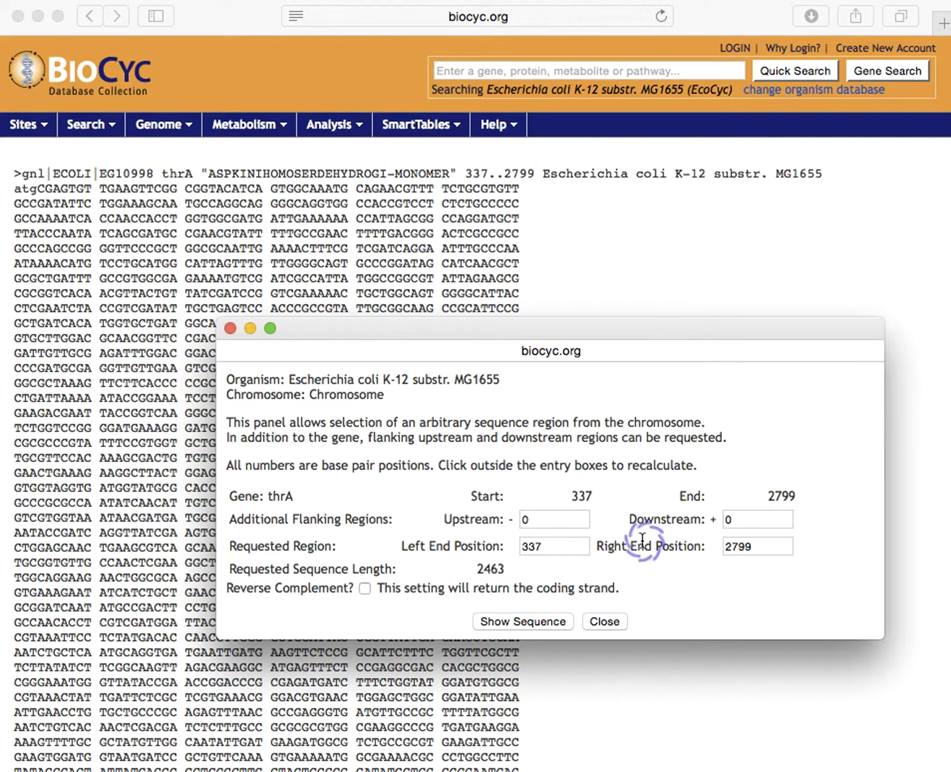
# - Extend the thrA region by 100 bp upstream and 200 bp downstream and show sequence 237–2999
pyautogui.click(523, 520)
pyautogui.write('100')
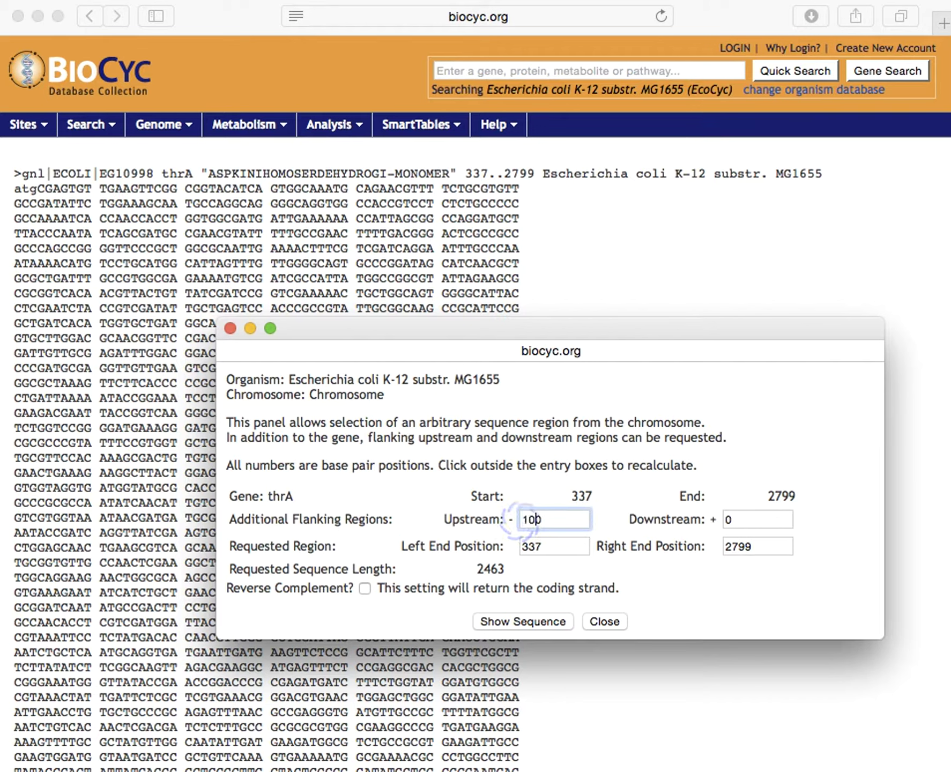
pyautogui.click(728, 519)
pyautogui.write('200')
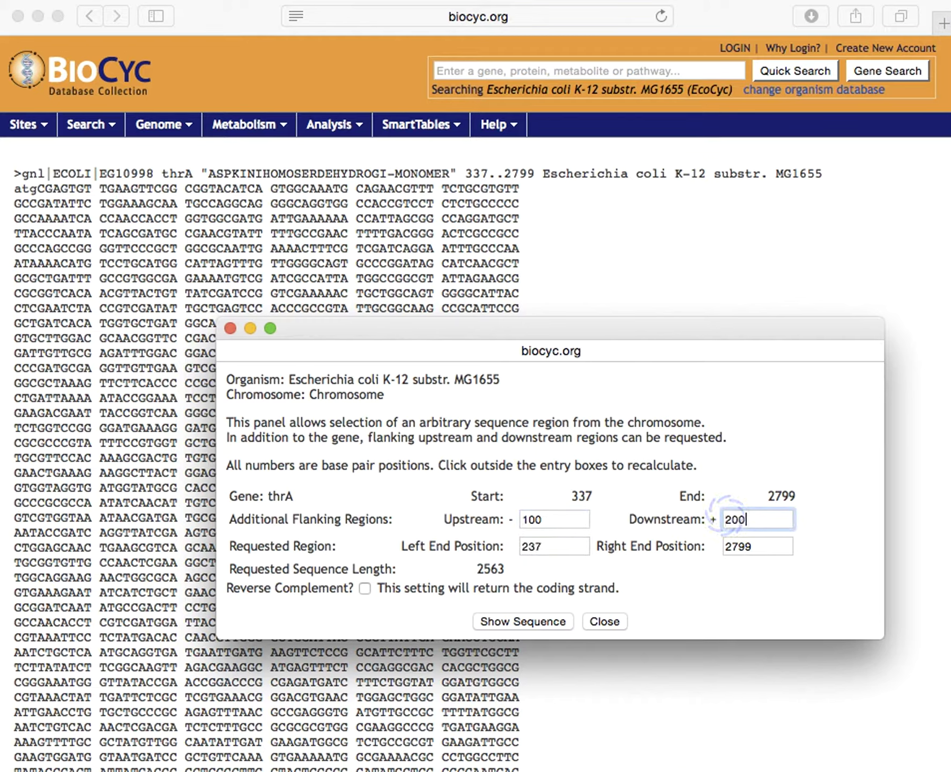
pyautogui.click(639, 592)
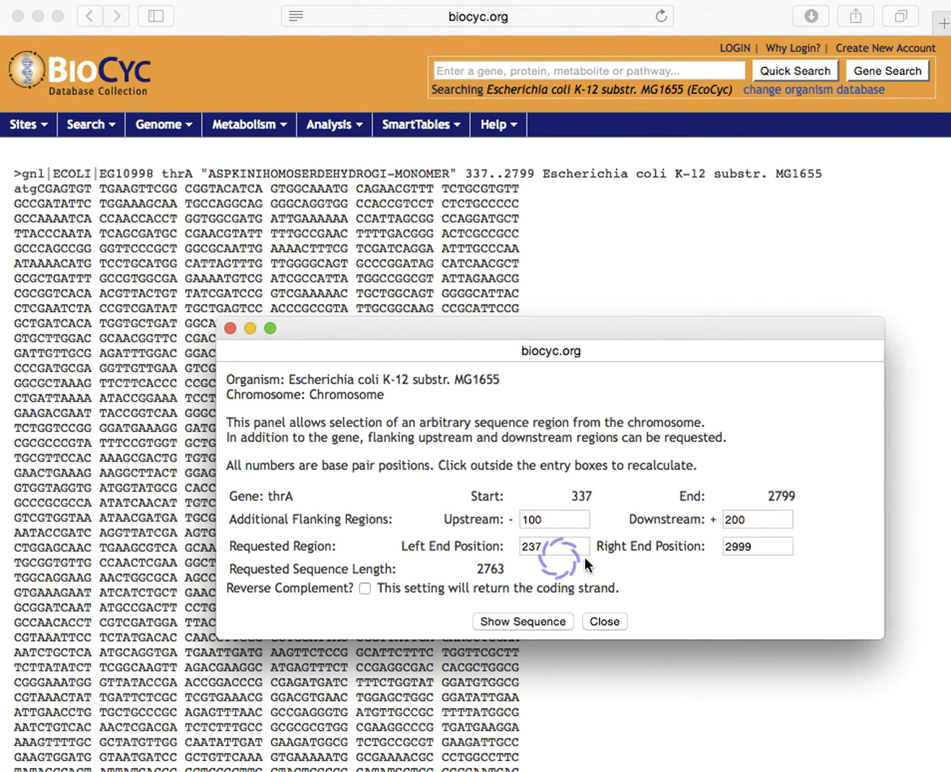
pyautogui.click(517, 622)
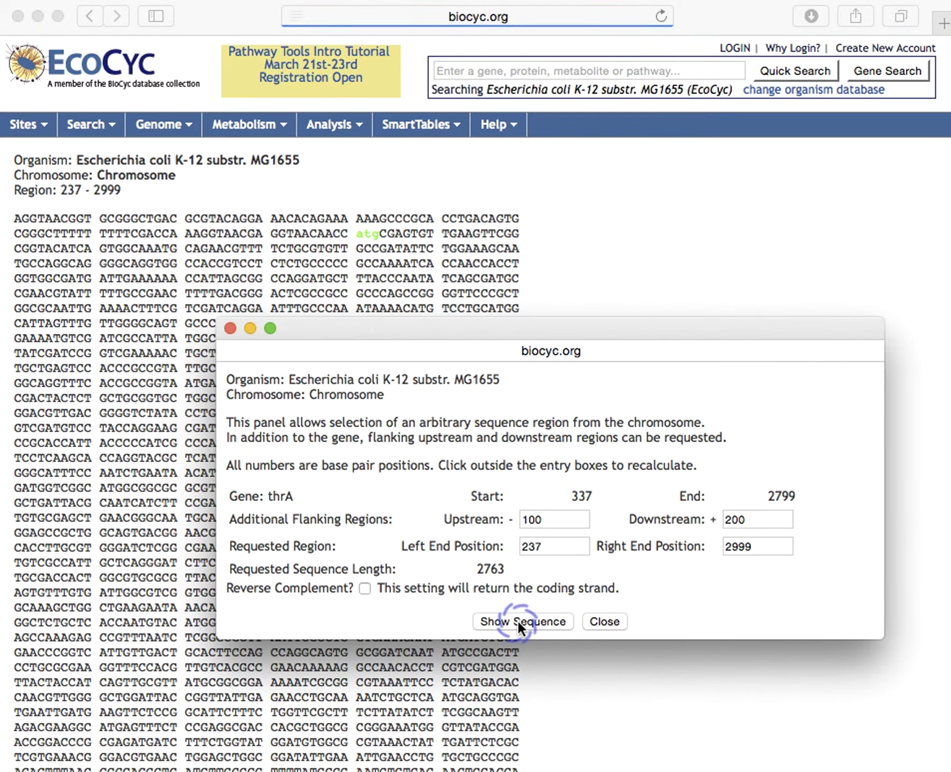
# - Look through the 2763 bp sequence, then close the region panel and return to the thrA gene page
pyautogui.moveTo(471, 324); pyautogui.dragTo(499, 380)
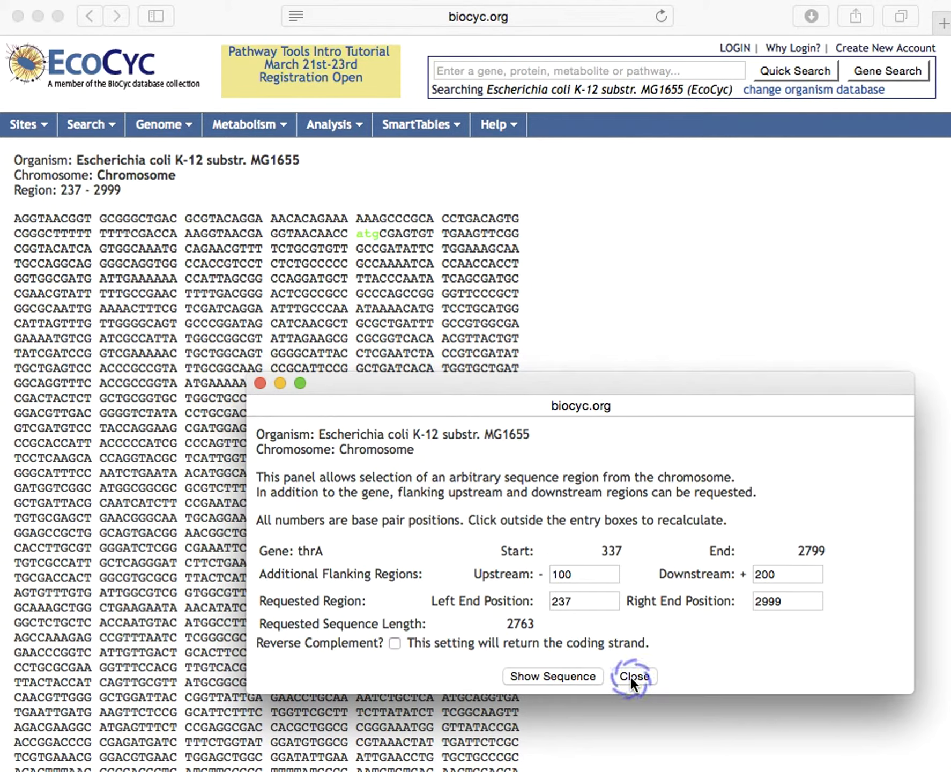
pyautogui.scroll(-10, 164, 433)
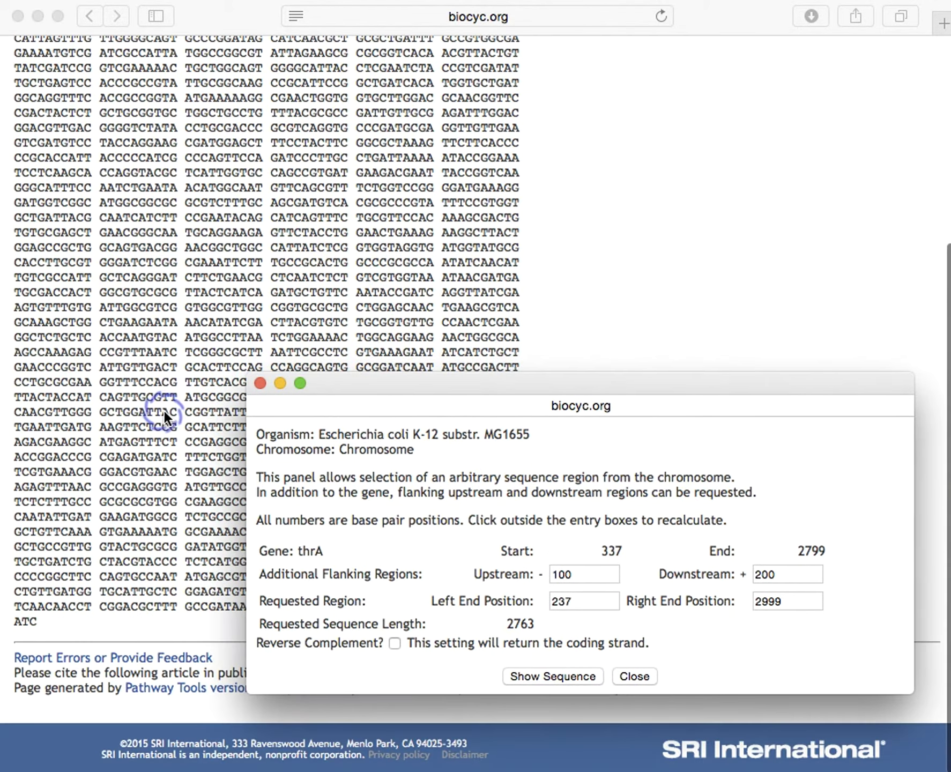
pyautogui.moveTo(365, 384); pyautogui.dragTo(224, 131)
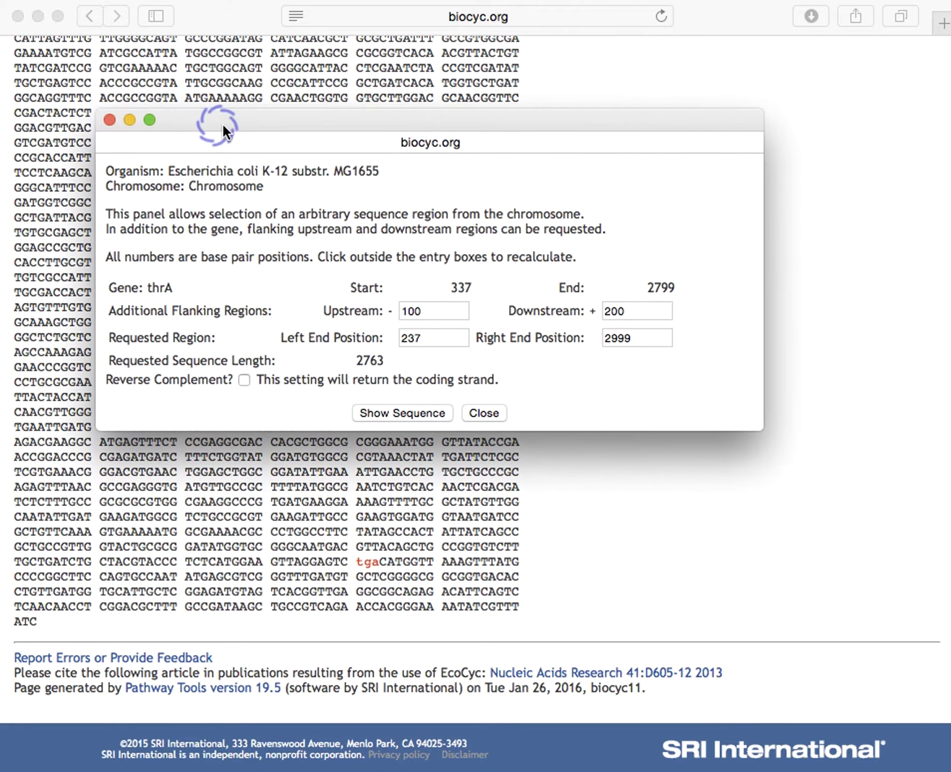
pyautogui.click(483, 413)
pyautogui.press('super+bracketleft')
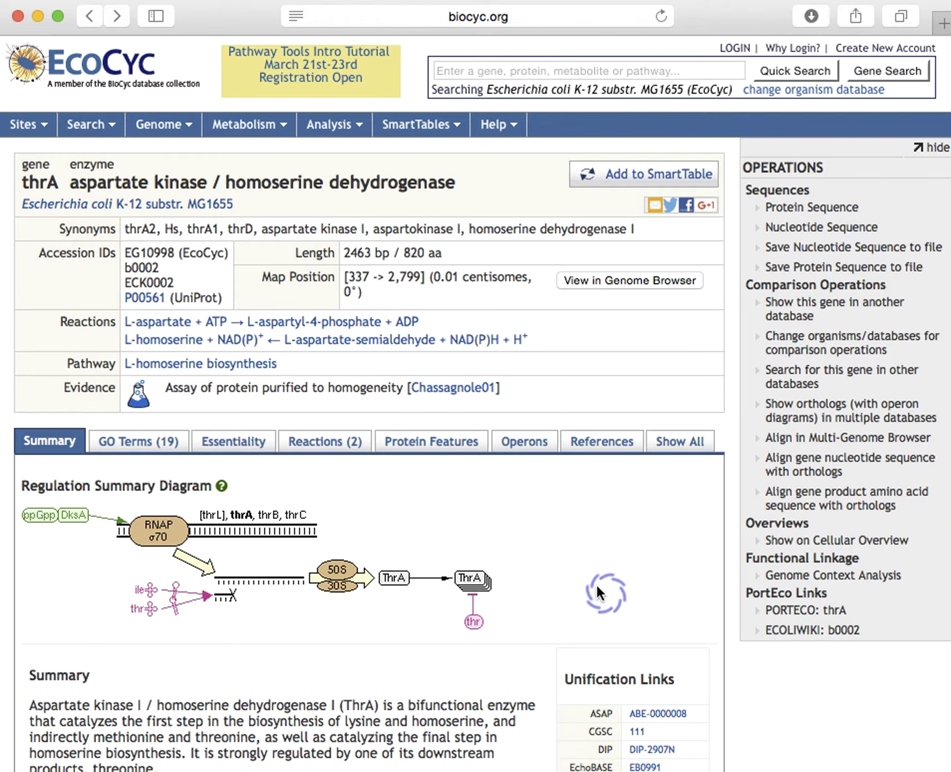
# - Choose Sequence Pattern Search from the Search menu to reach the PatMatch page for E. coli K-12 MG1655
pyautogui.click(112, 118)
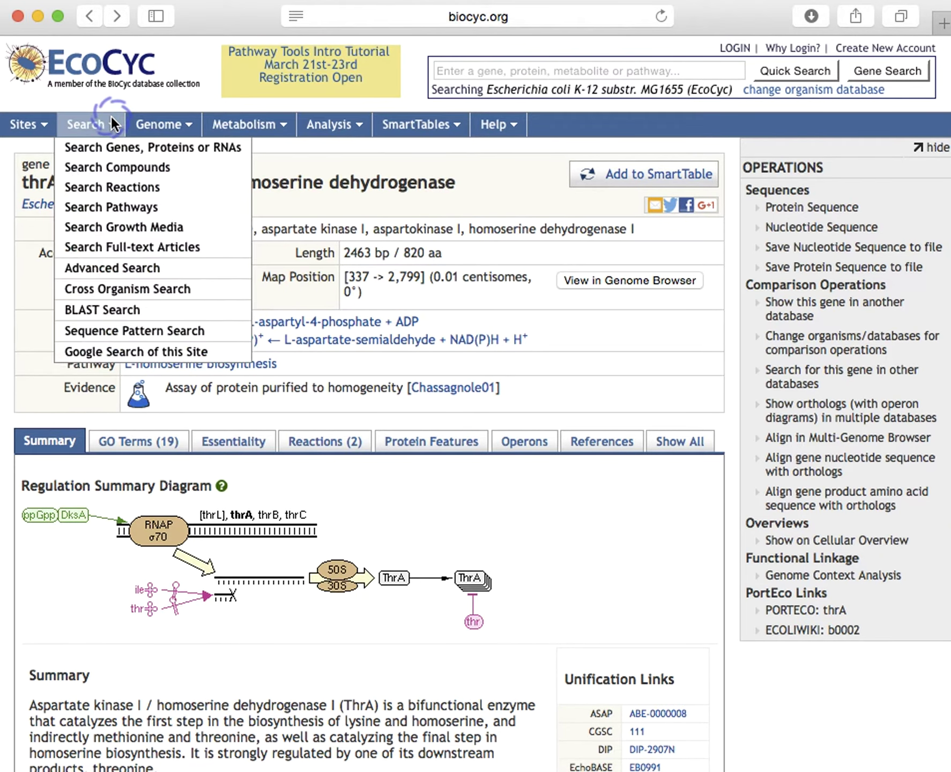
pyautogui.rightClick(128, 280)
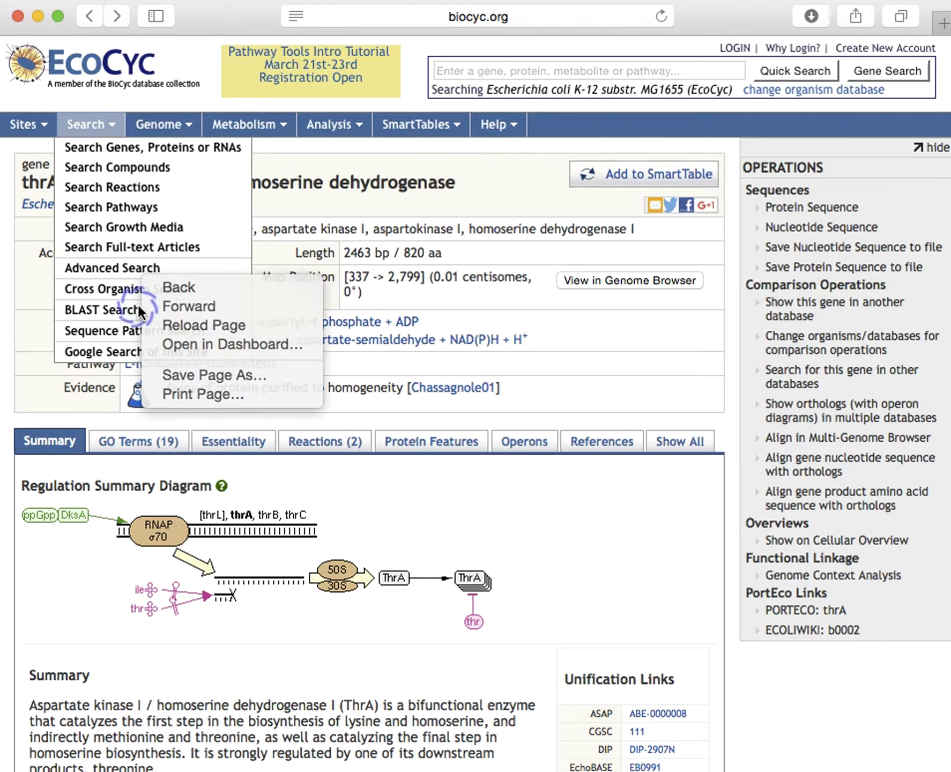
pyautogui.click(138, 310)
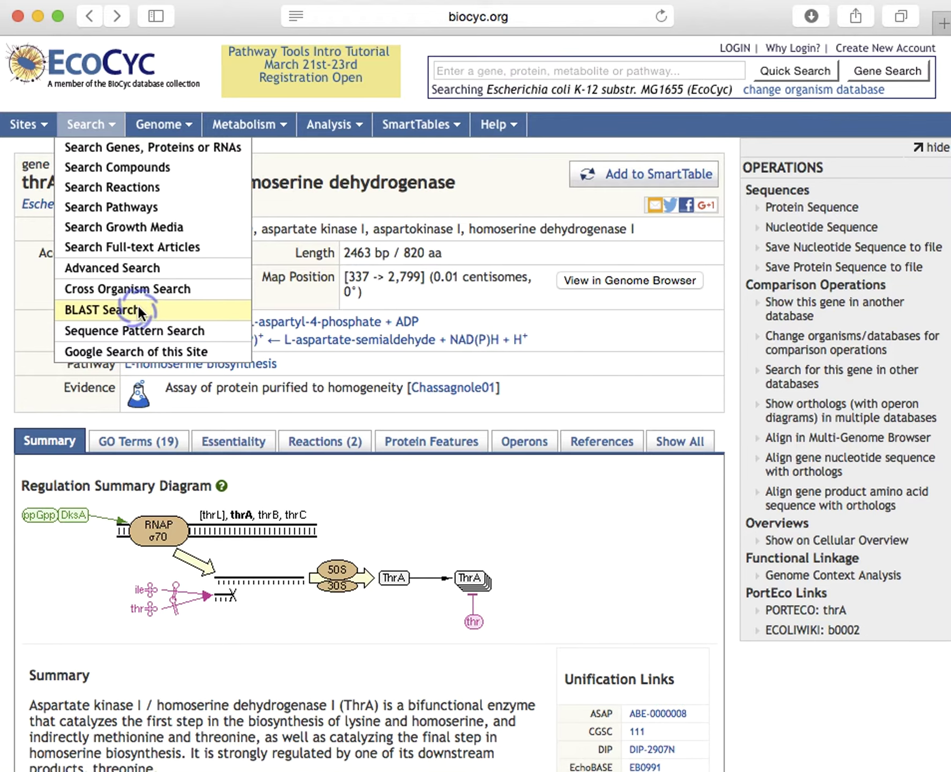
pyautogui.click(138, 330)
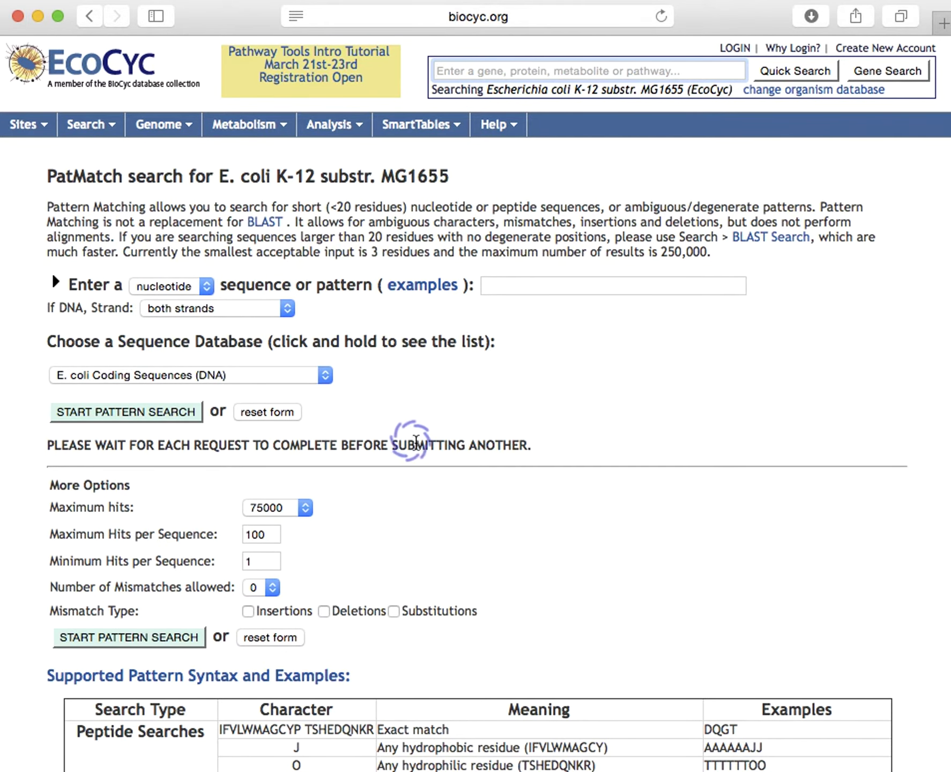
# - Select the example pattern ATGCTNNNNATCG in the Supported Pattern Syntax table, then return to the form
pyautogui.scroll(-10, 438, 460)
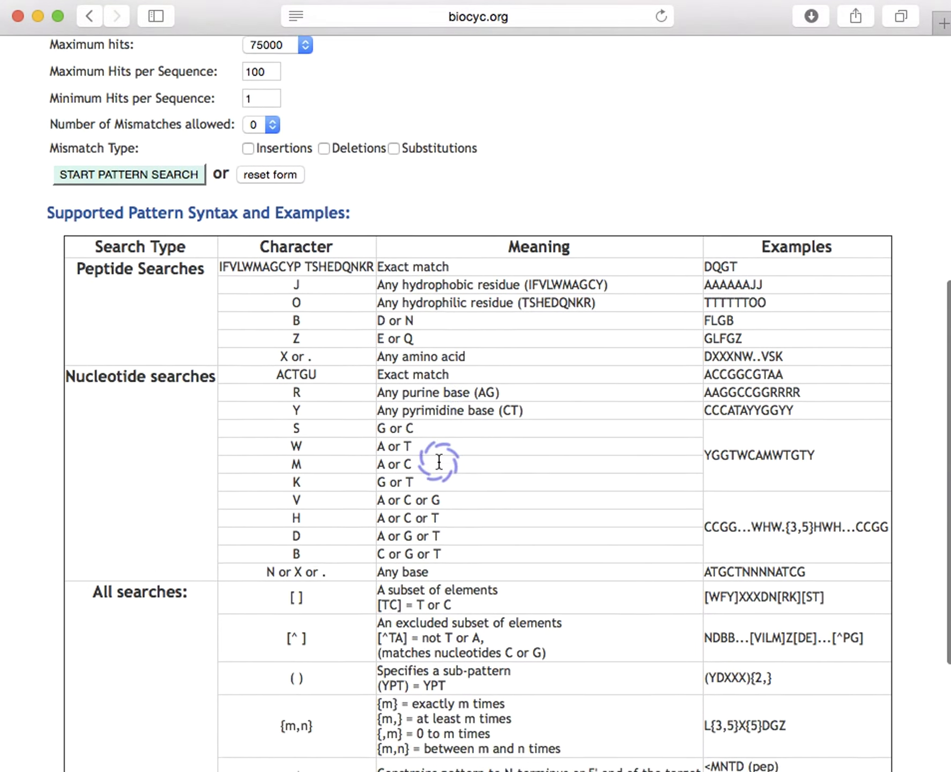
pyautogui.scroll(-3, 438, 461)
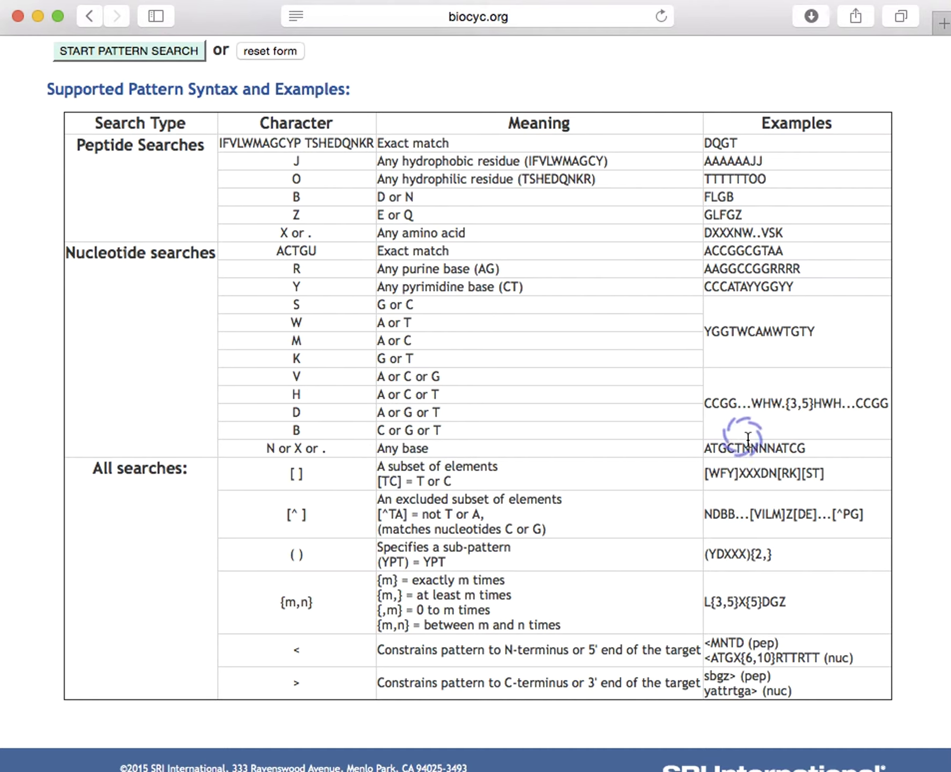
pyautogui.doubleClick(760, 449)
pyautogui.press('super+c')
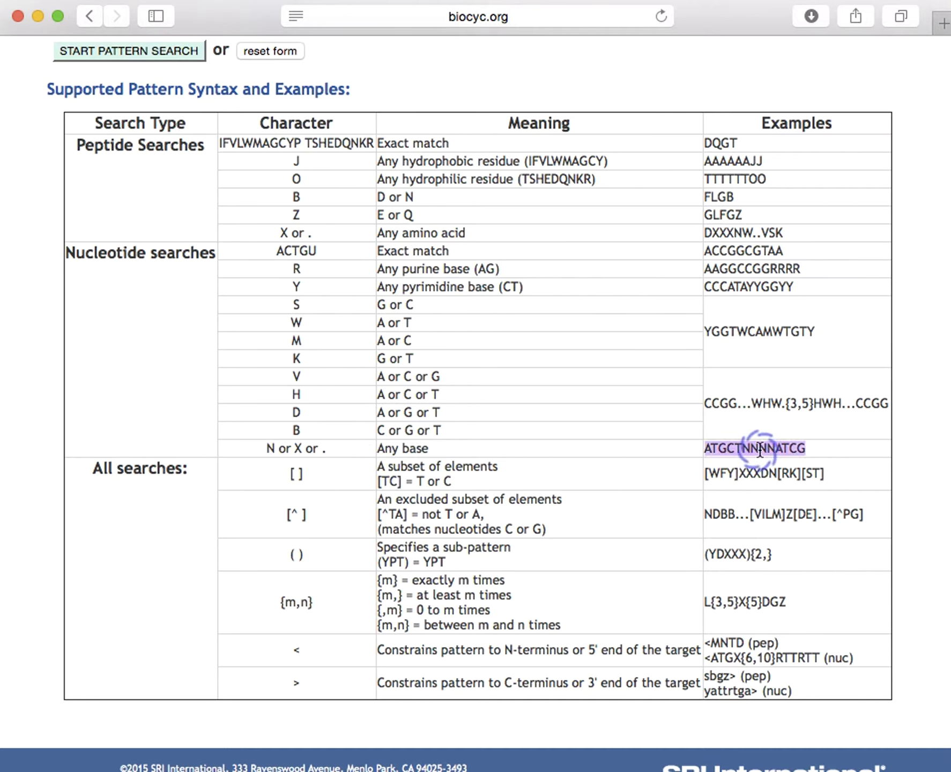
pyautogui.scroll(10, 799, 448)
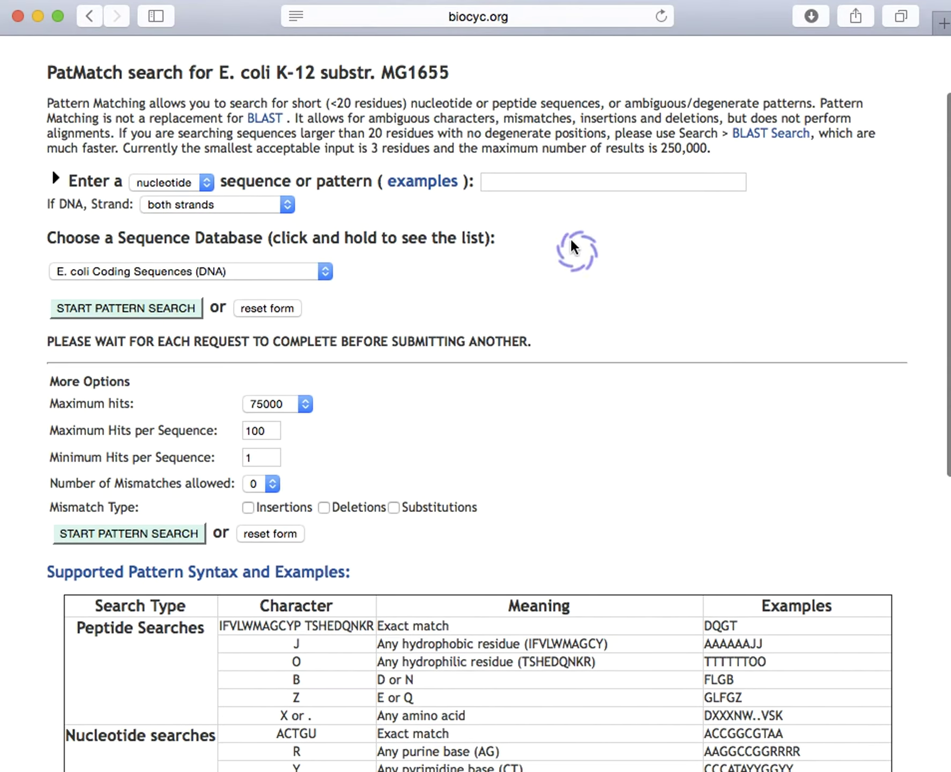
# - Paste ATGCTNNNNATCG as the pattern, keeping both strands and the E. coli Coding Sequences (DNA) database
pyautogui.click(533, 177)
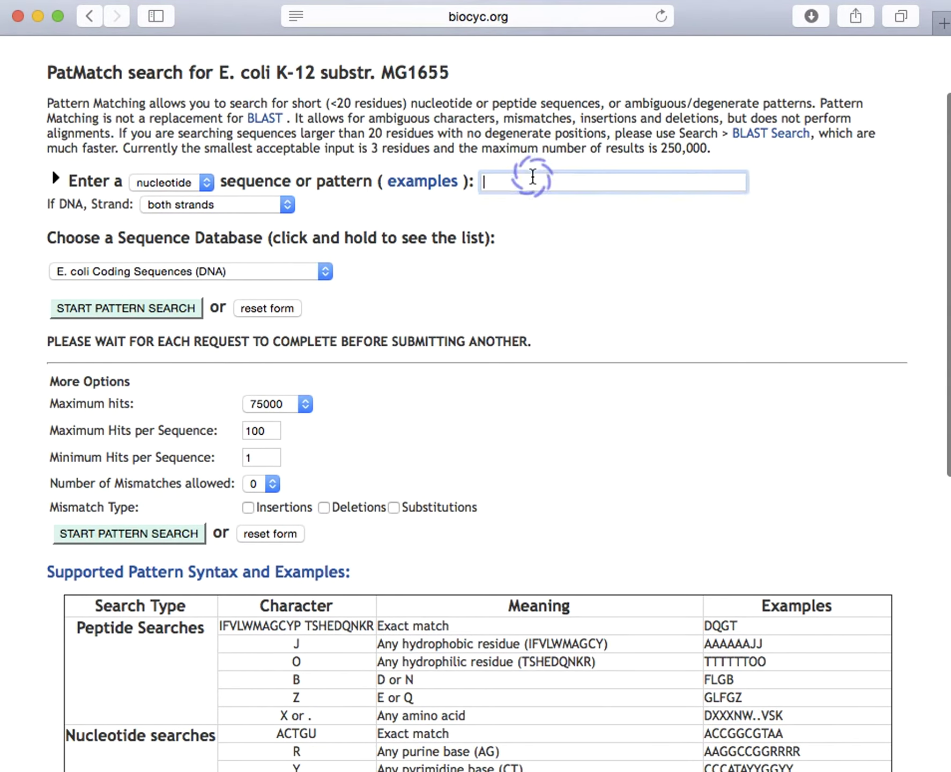
pyautogui.press('super+v')
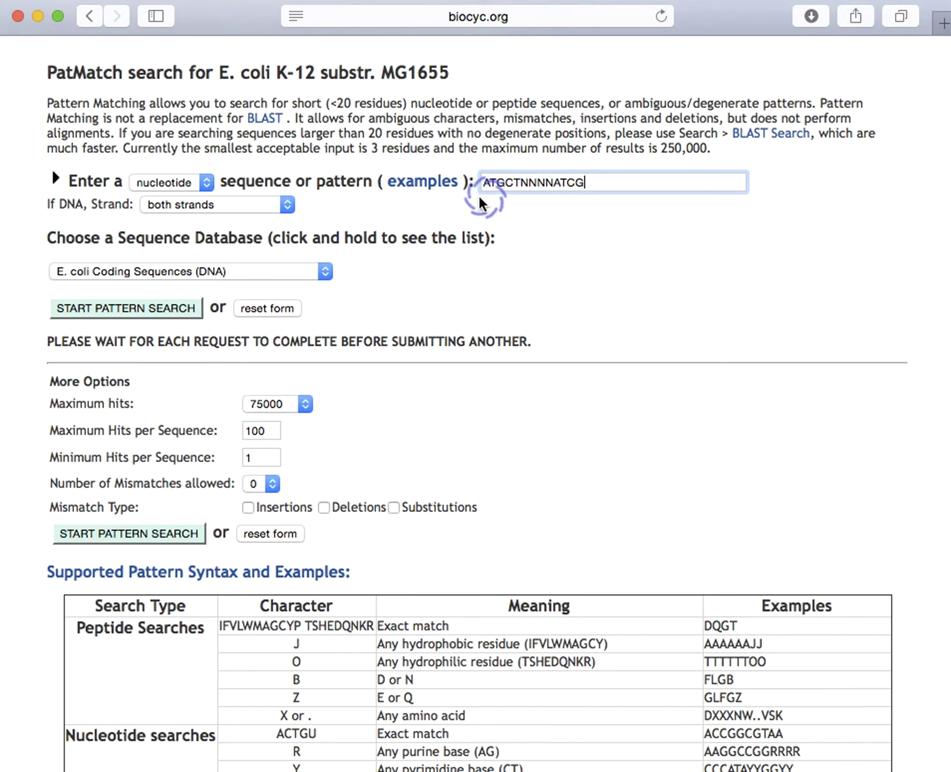
pyautogui.click(289, 207)
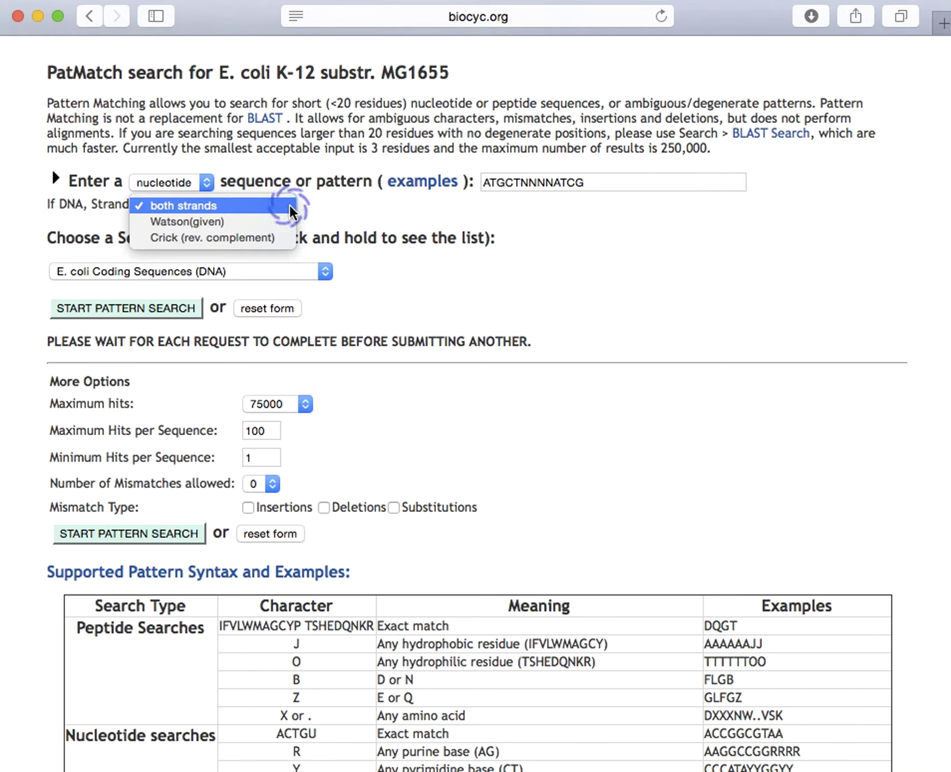
pyautogui.click(335, 230)
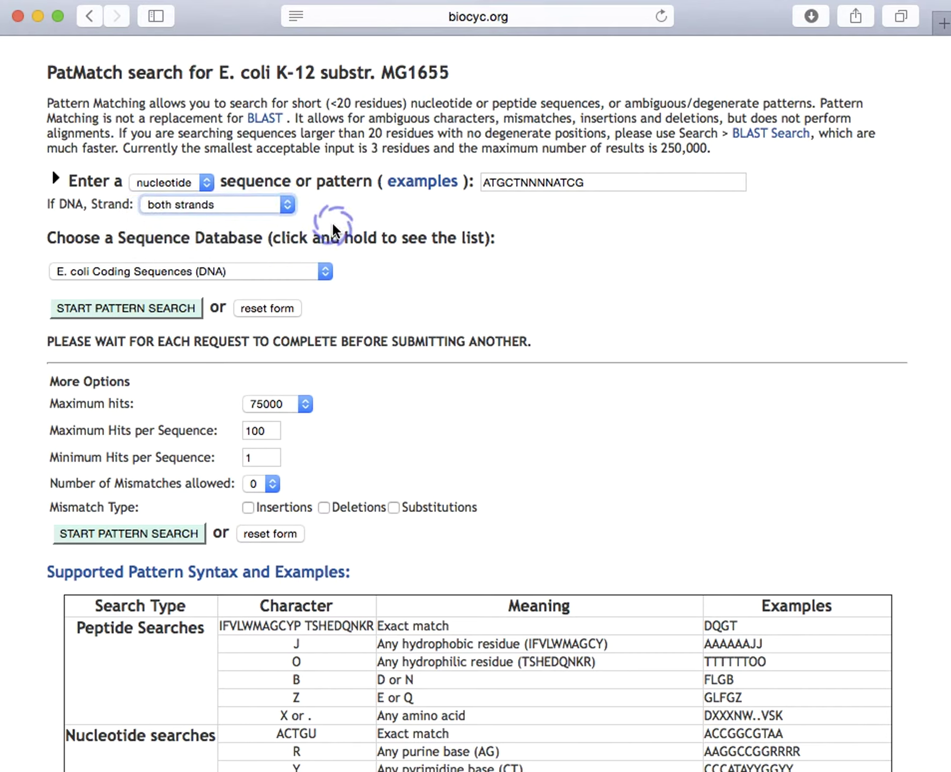
pyautogui.click(326, 273)
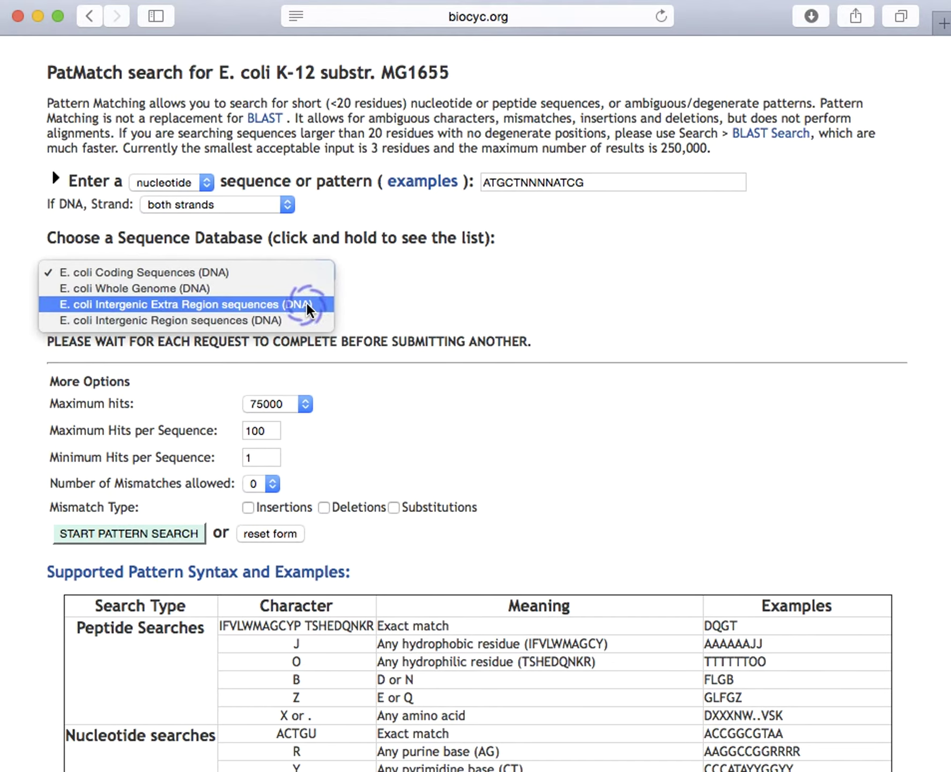
pyautogui.click(394, 352)
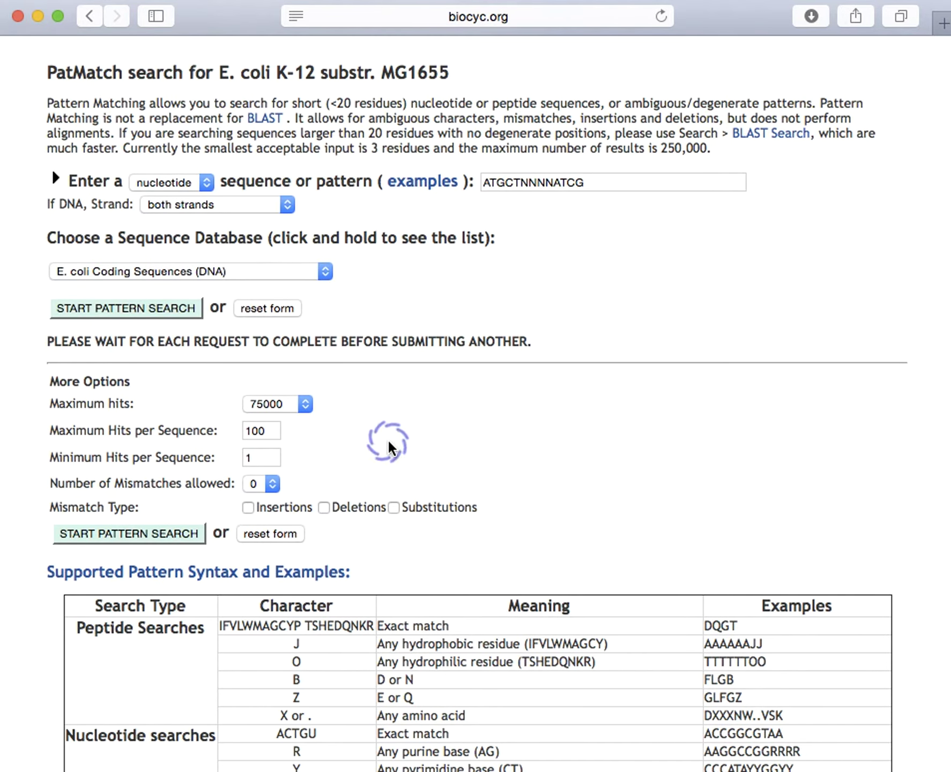
pyautogui.scroll(-3, 379, 451)
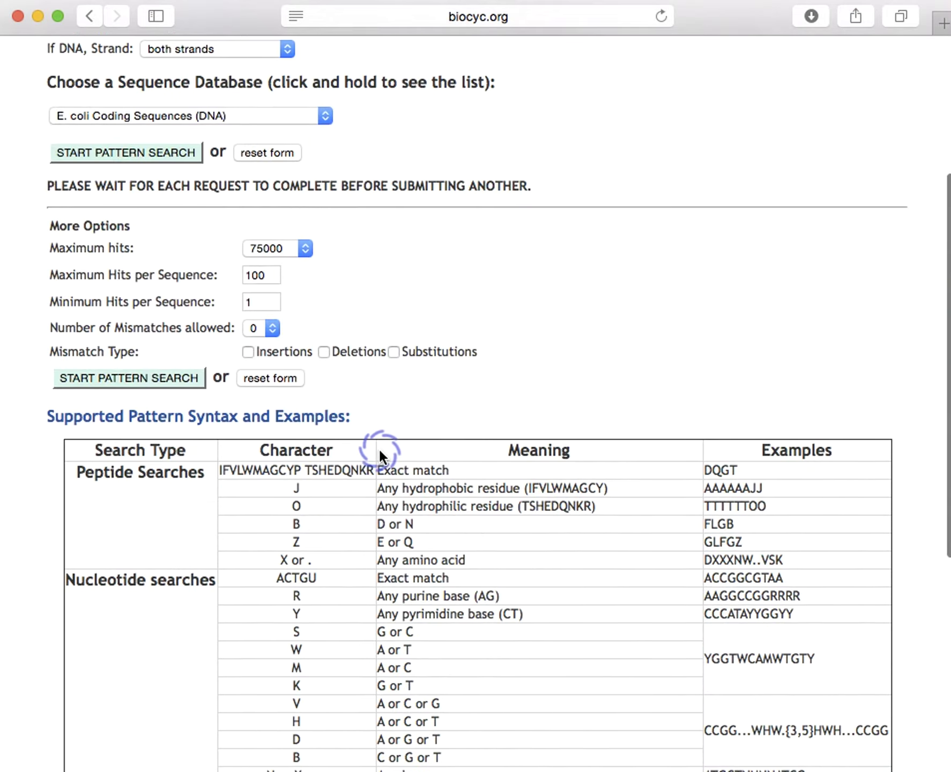
pyautogui.scroll(-1, 379, 451)
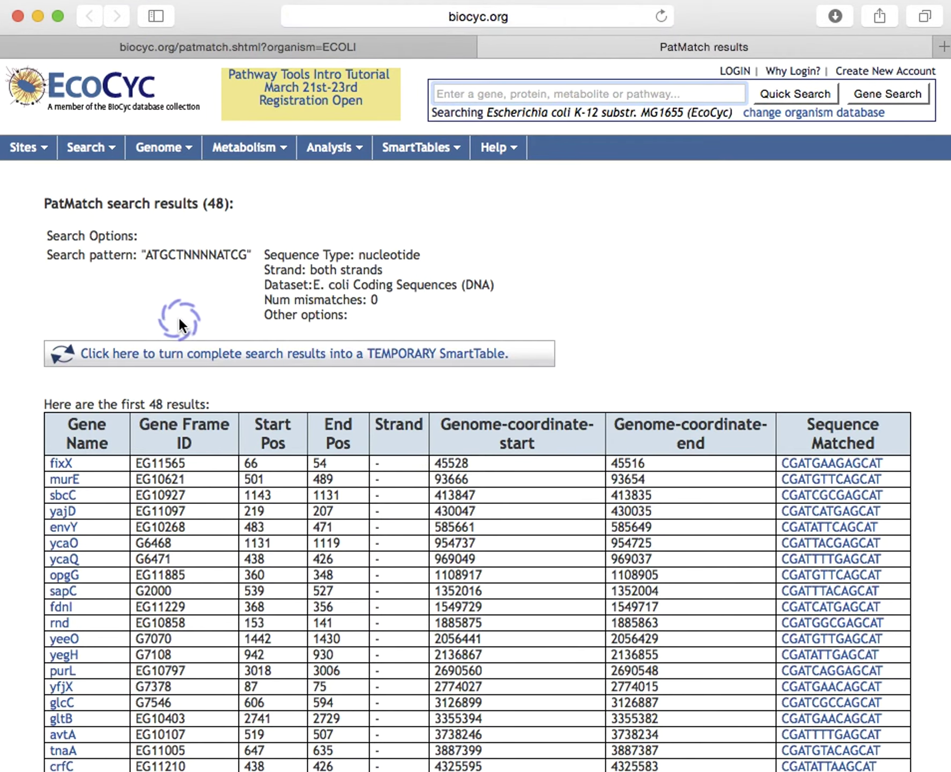
# - Scroll through the 48 PatMatch hits such as fixX and murE, then go back to thrA
pyautogui.scroll(-5, 107, 408)
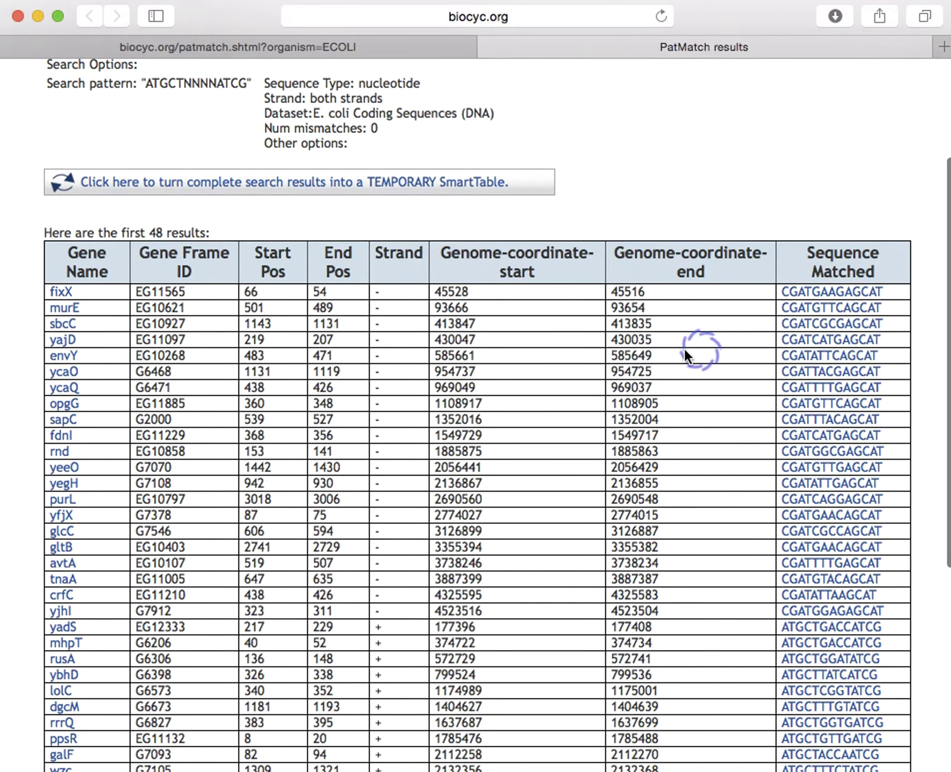
pyautogui.click(70, 315)
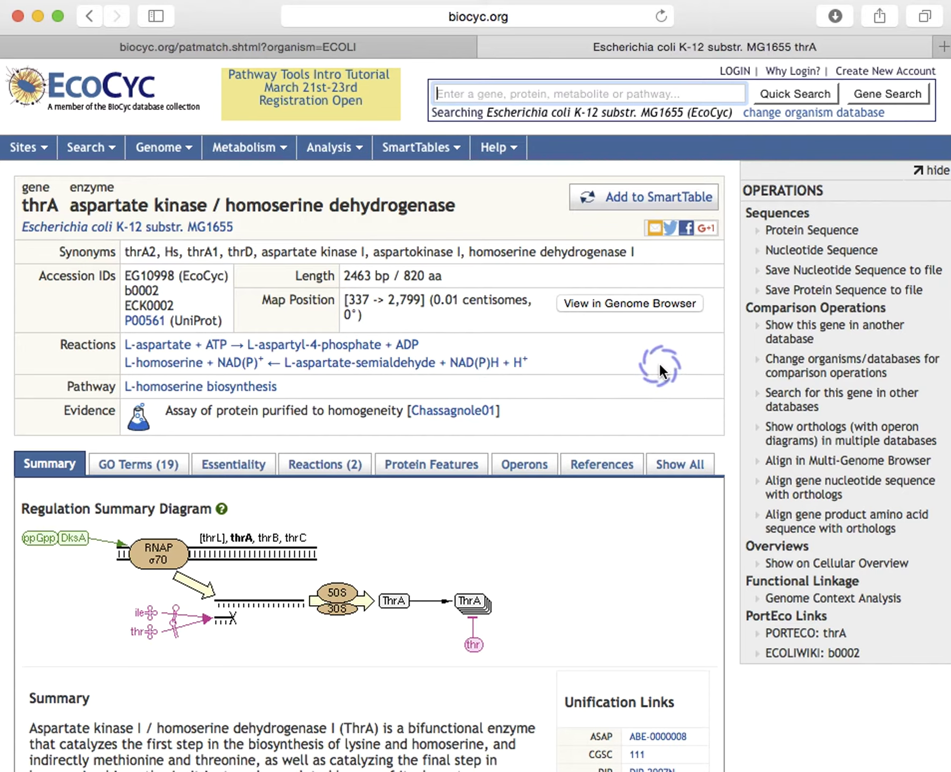
# - Open thrA in the genome browser with its neighbours thrB and thrC
pyautogui.click(600, 304)
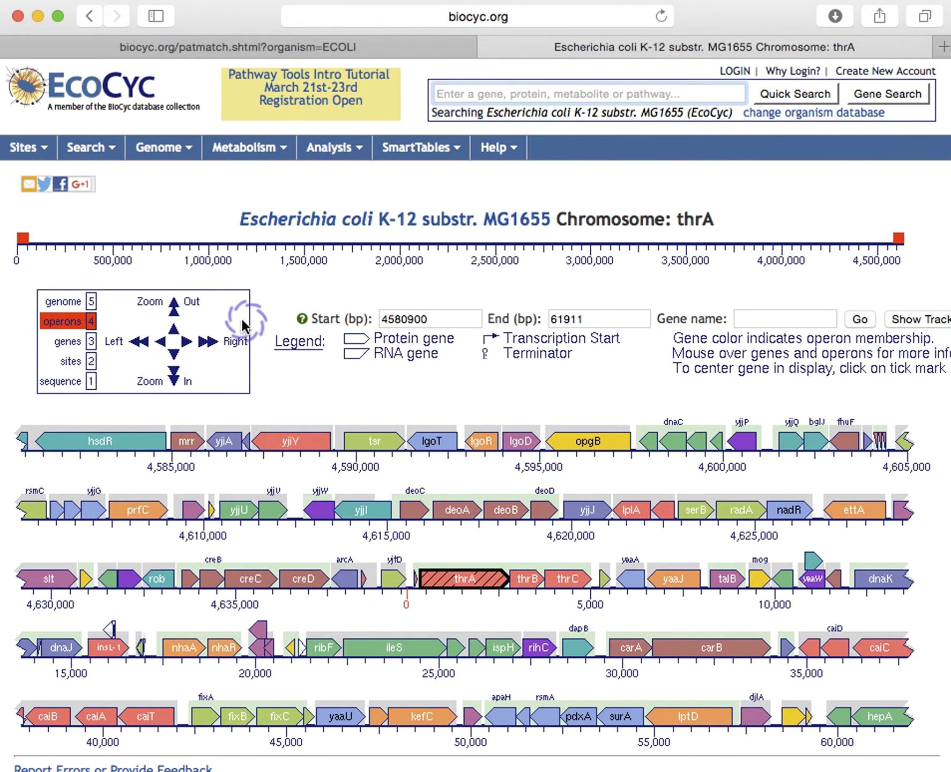
# - Zoom in to gene level and recentre on thrA, showing region 1323–25887 bp
pyautogui.click(174, 374)
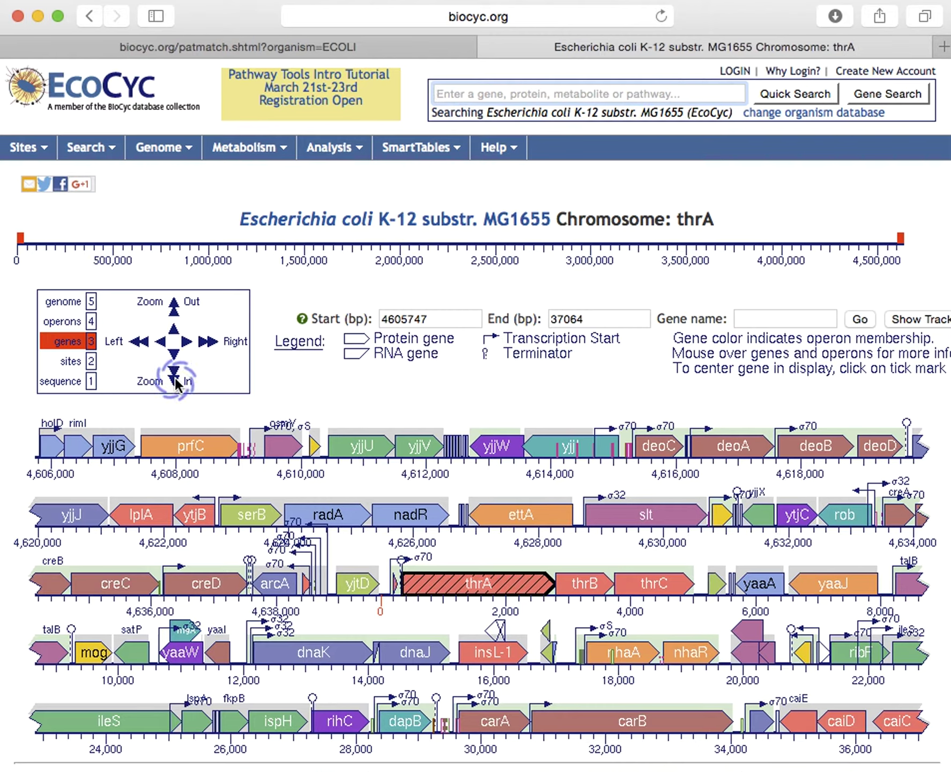
pyautogui.moveTo(277, 538)
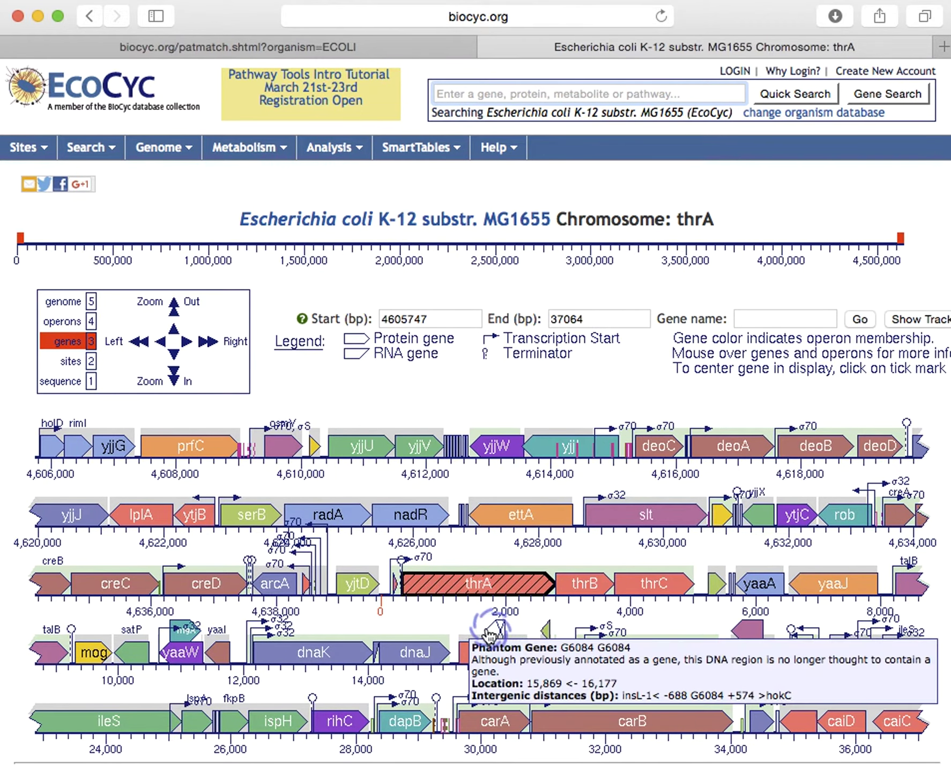
pyautogui.click(400, 620)
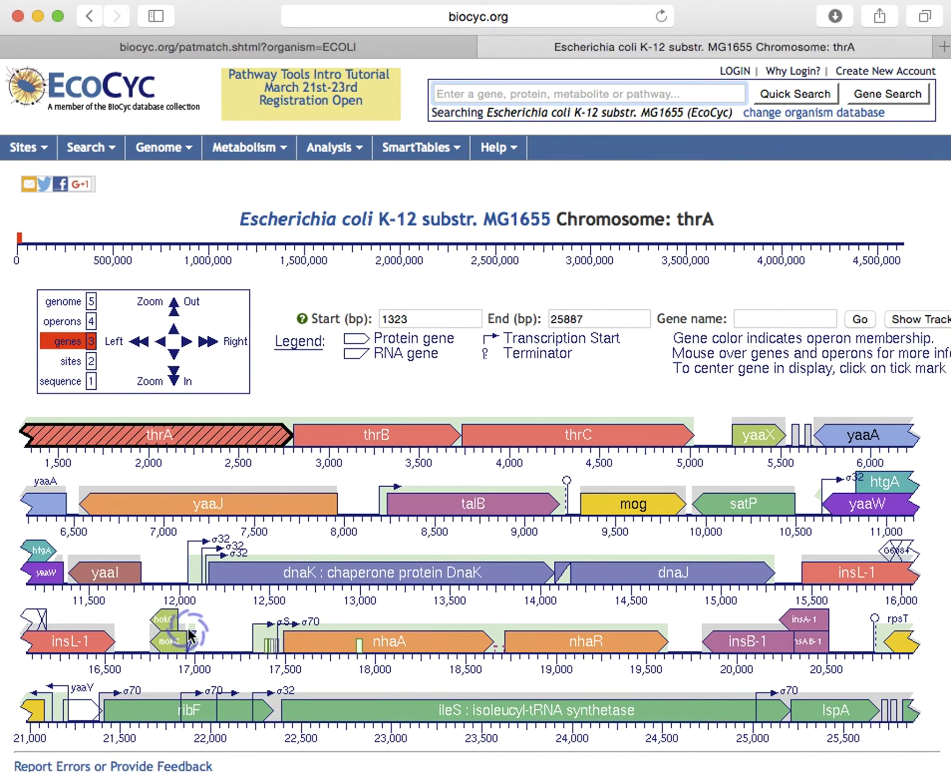
pyautogui.moveTo(191, 649)
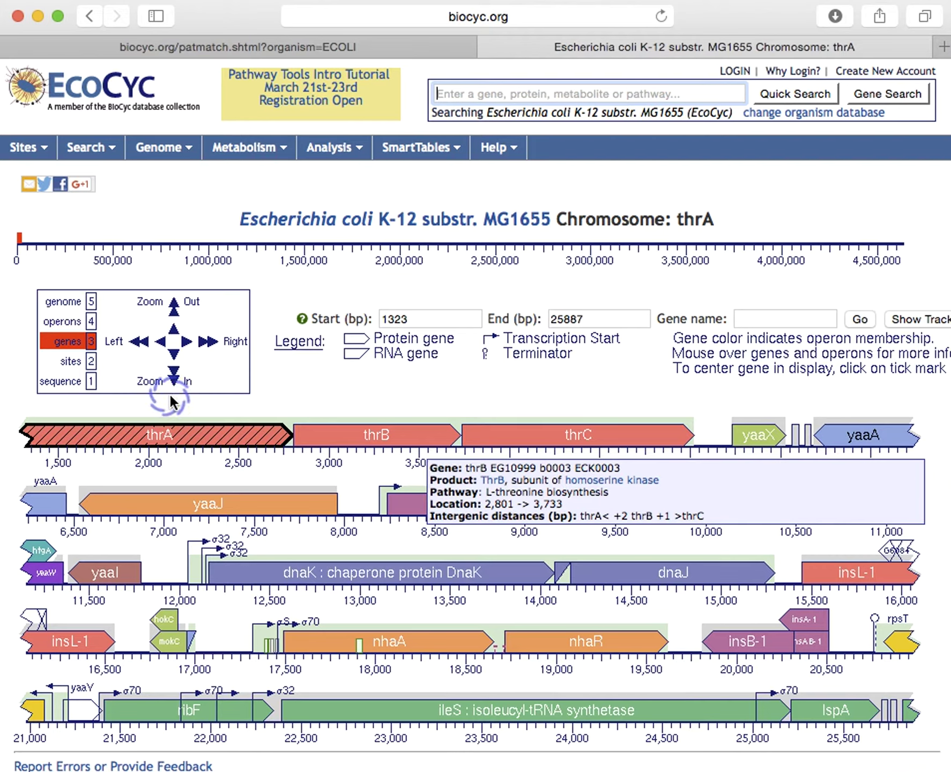
# - Jump near position 1,000,000 on the chromosome ruler, then enter phoB as the gene name
pyautogui.click(211, 254)
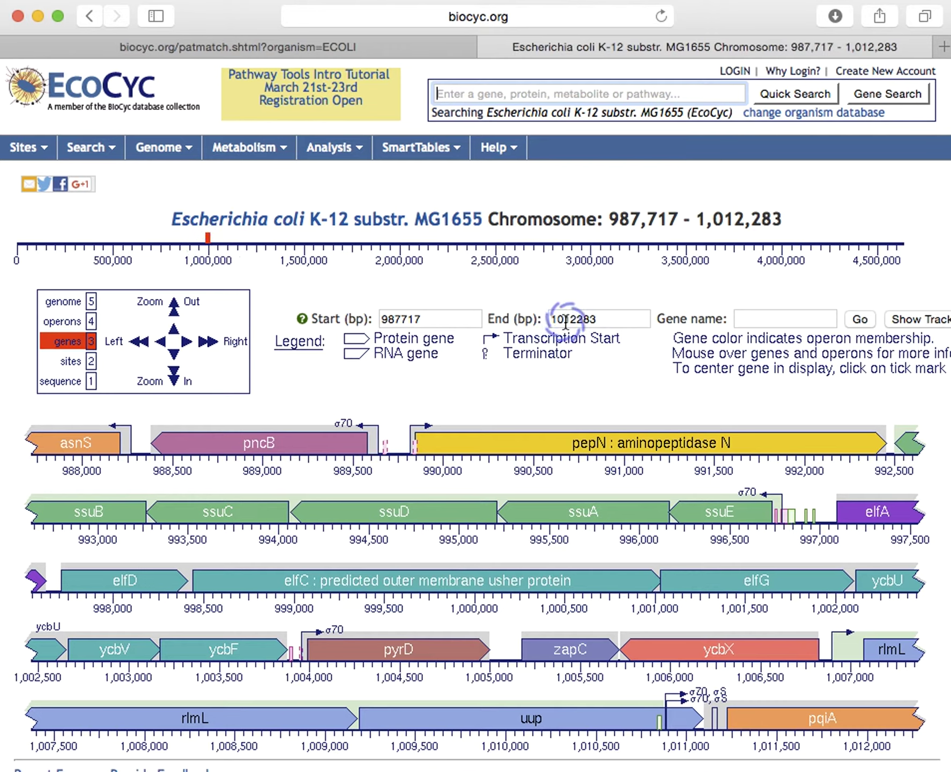
pyautogui.click(768, 316)
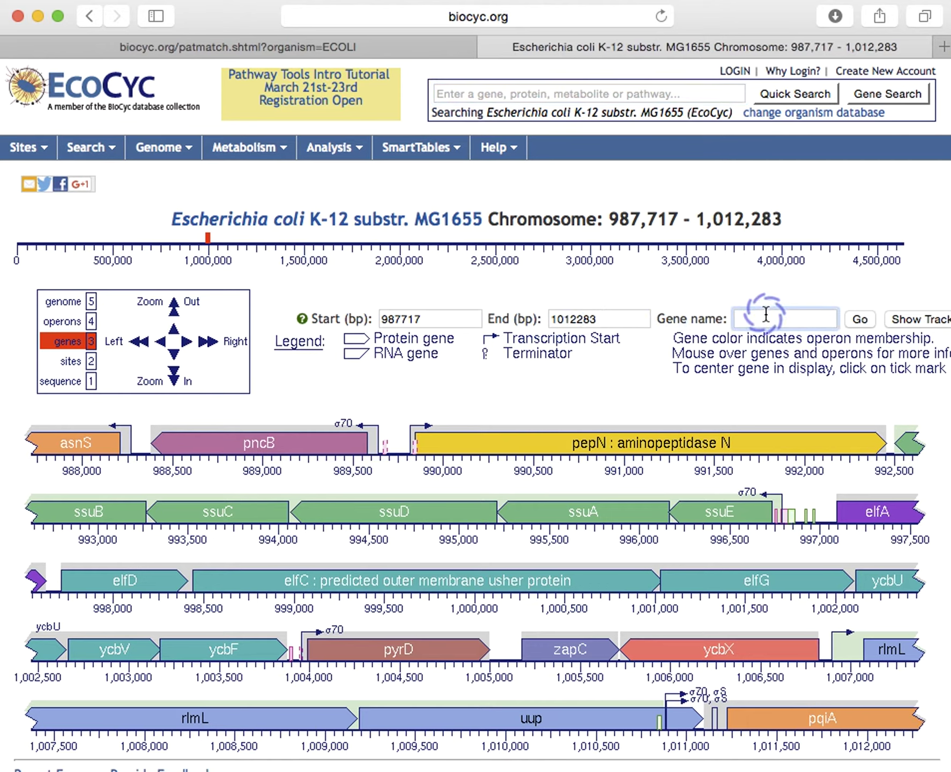
pyautogui.write('ph')
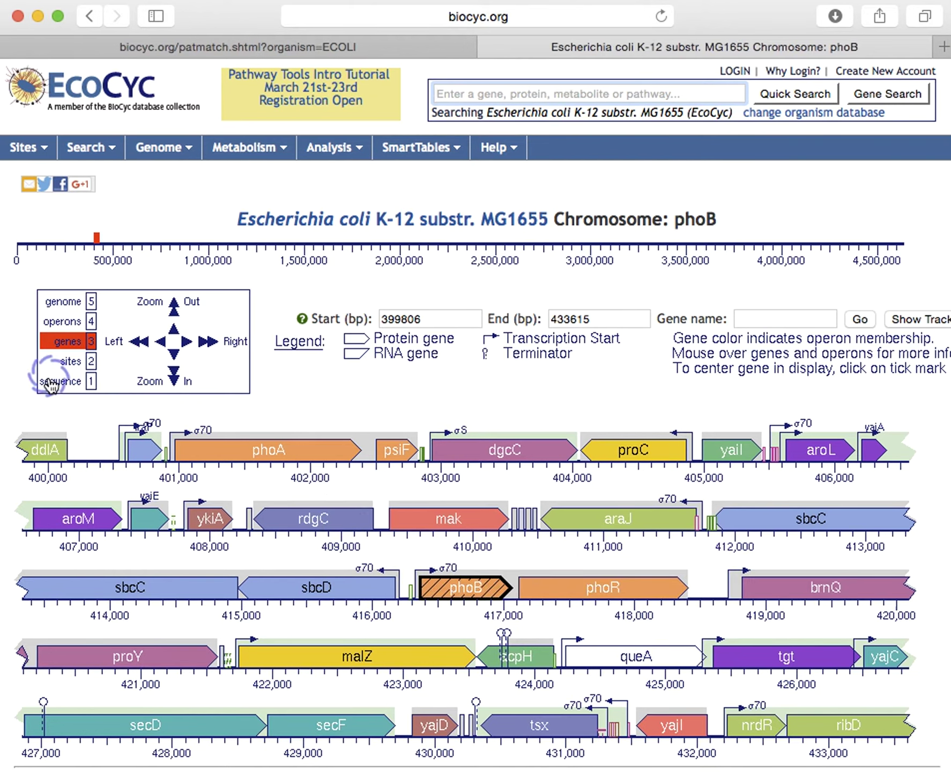
# - View phoB's regulatory sites, PhoB binding-site details and nucleotide sequence, then open the Genome Overview
pyautogui.click(74, 363)
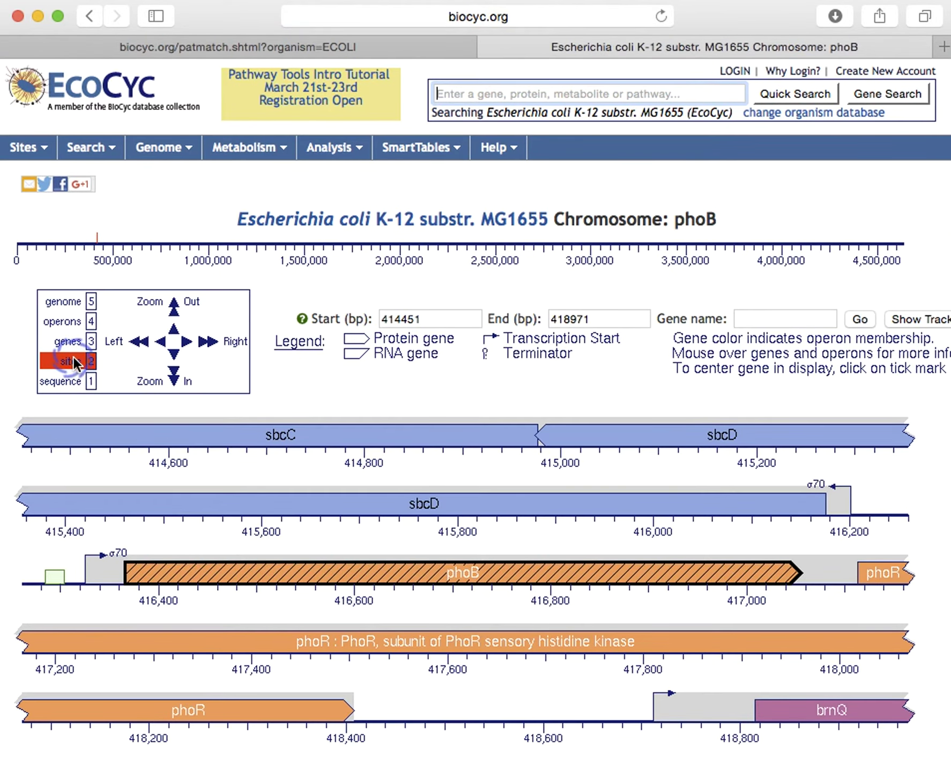
pyautogui.click(55, 577)
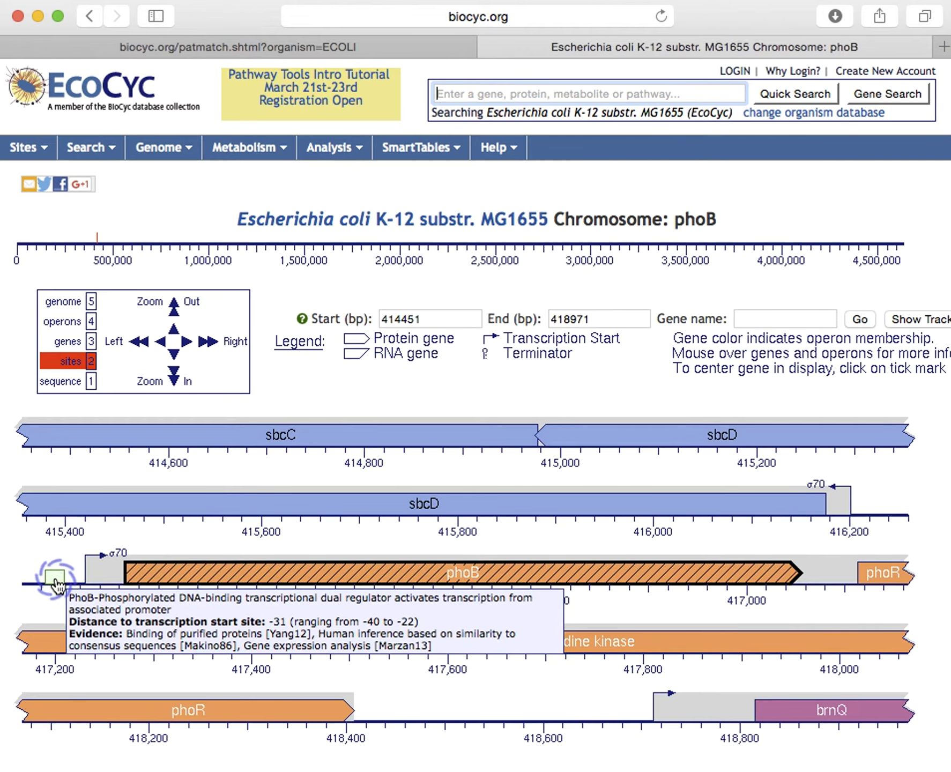
pyautogui.moveTo(153, 577)
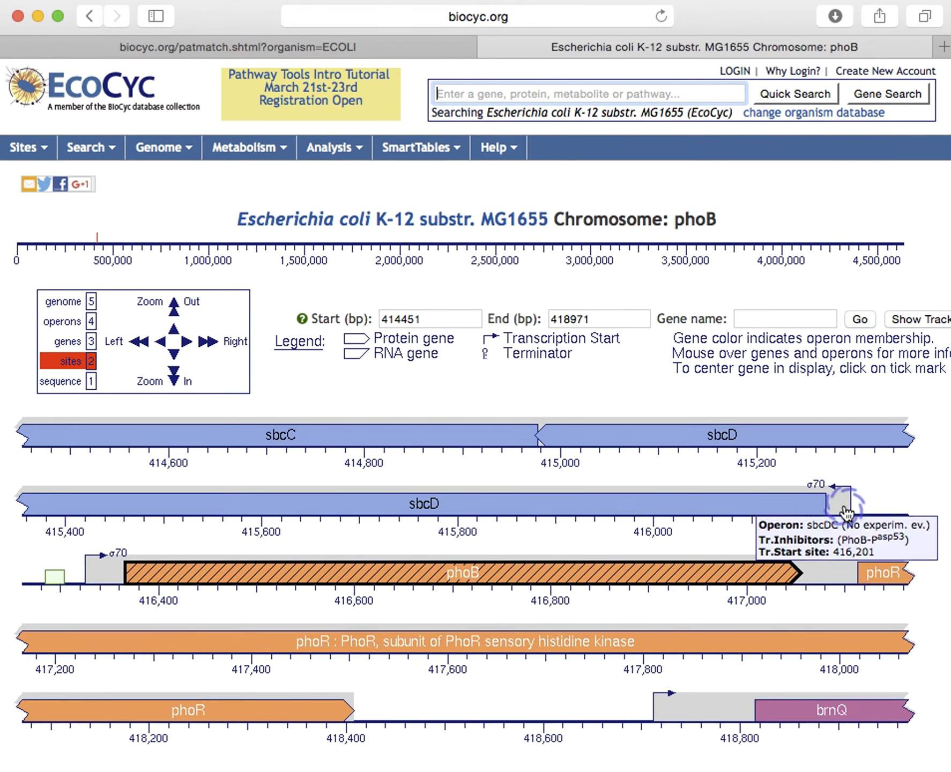
pyautogui.moveTo(381, 432)
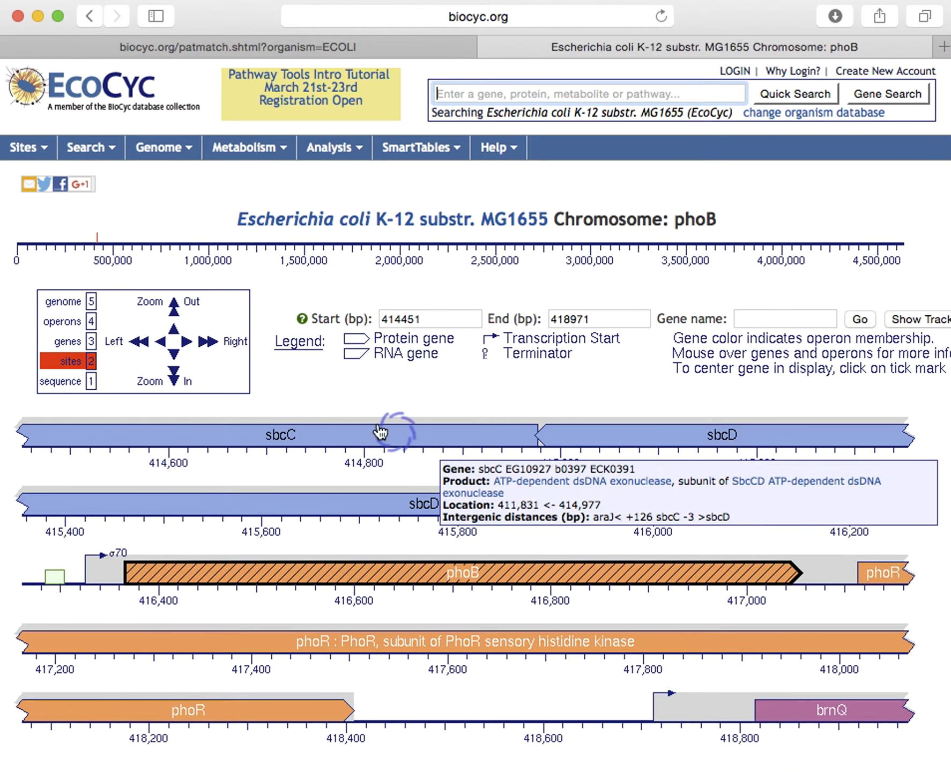
pyautogui.click(66, 382)
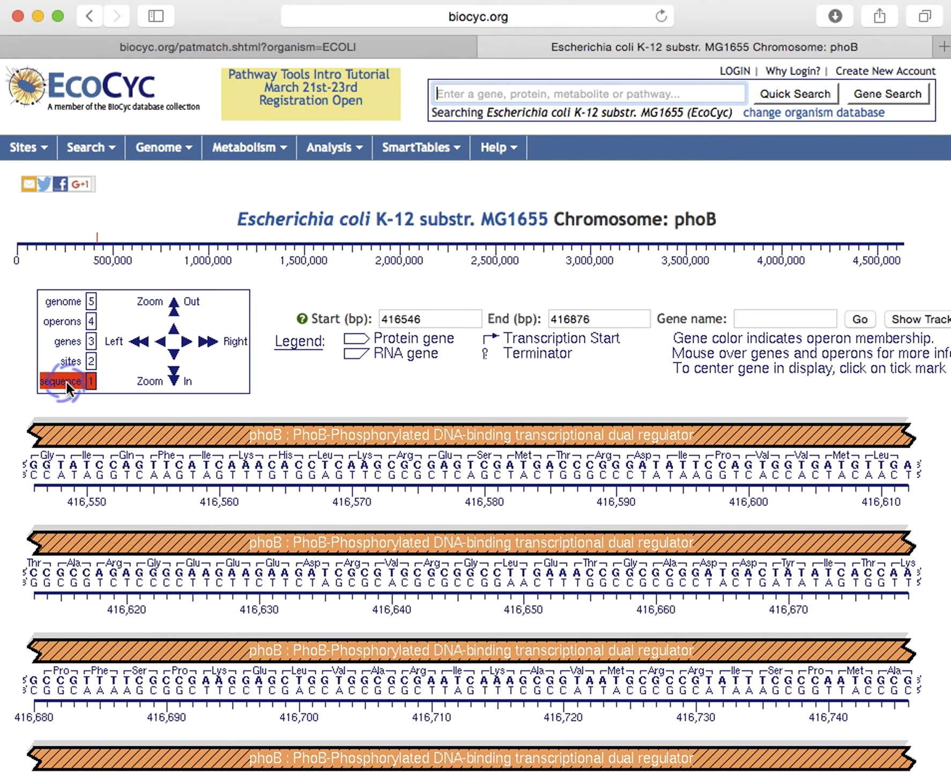
pyautogui.click(63, 303)
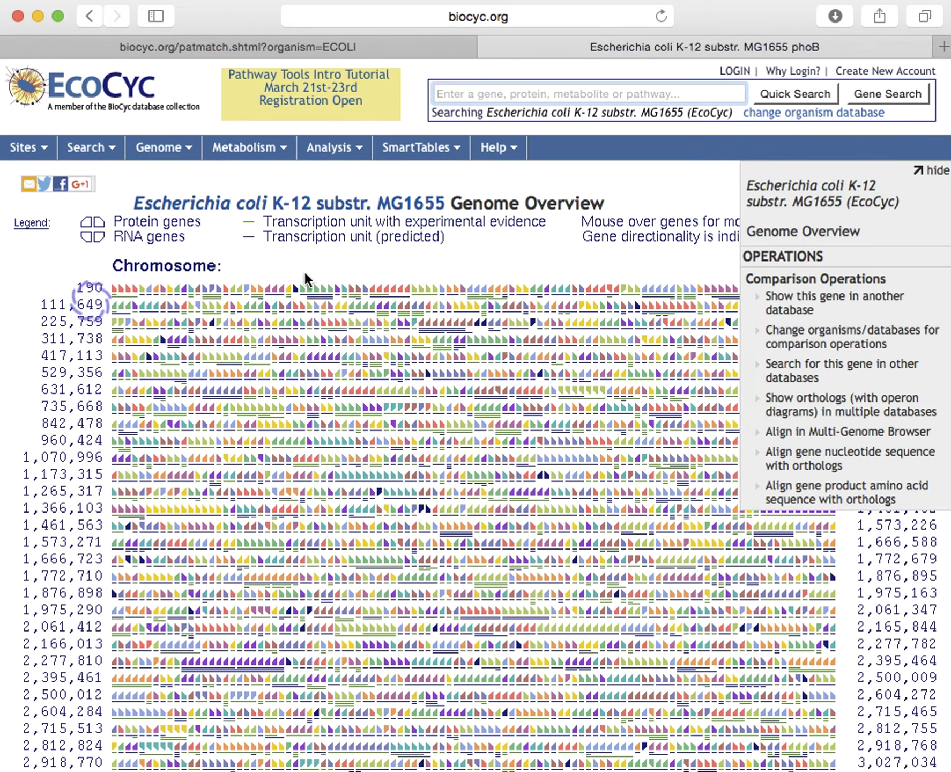
# - Hide the Operations sidebar, scroll the genome overview, and bring up details for gene ybjC
pyautogui.click(934, 172)
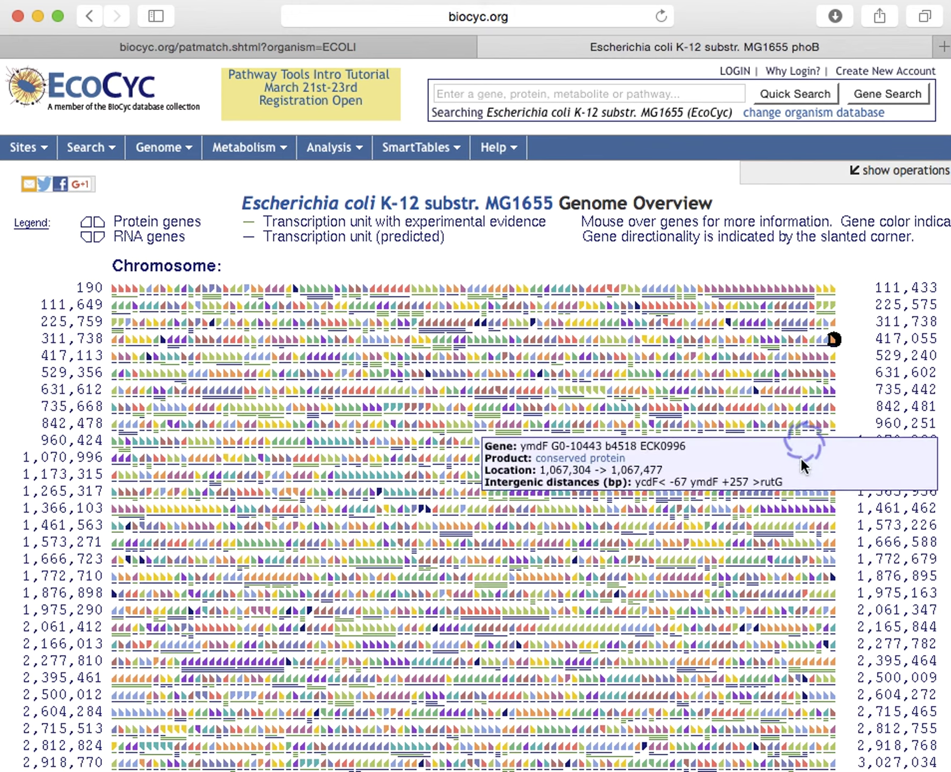
pyautogui.scroll(-15, 868, 396)
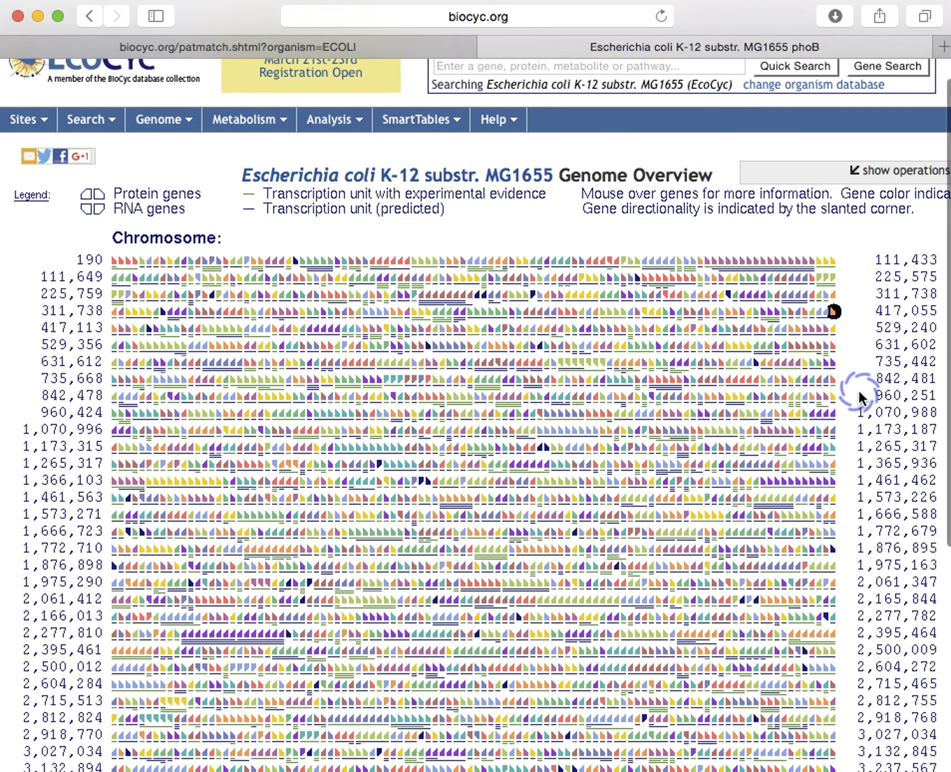
pyautogui.scroll(14, 859, 398)
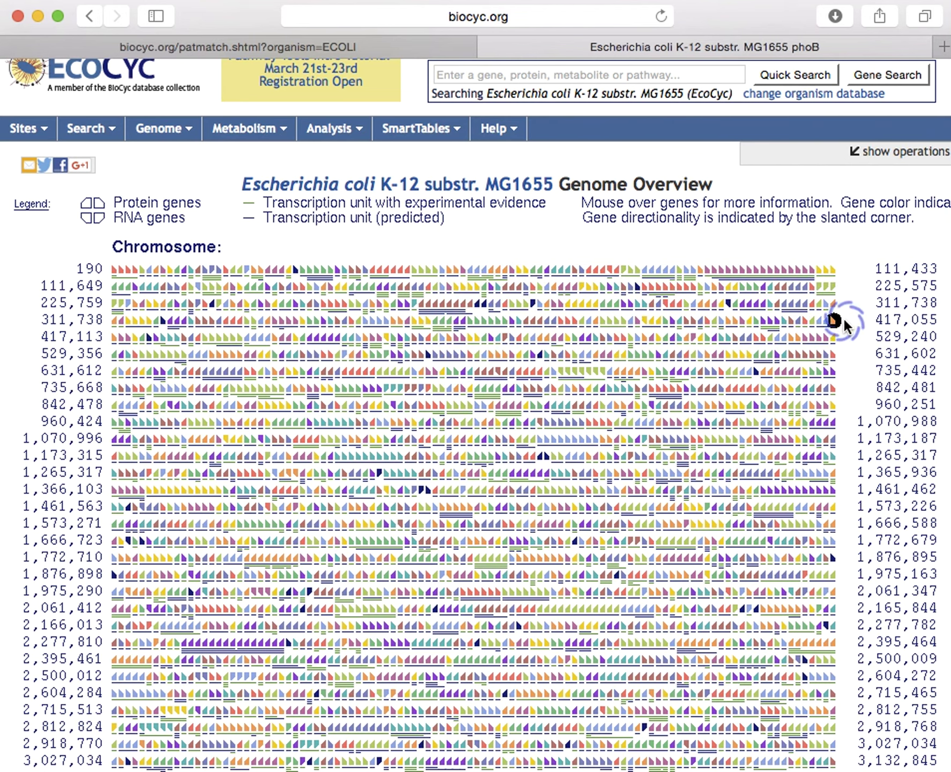
pyautogui.scroll(1, 843, 324)
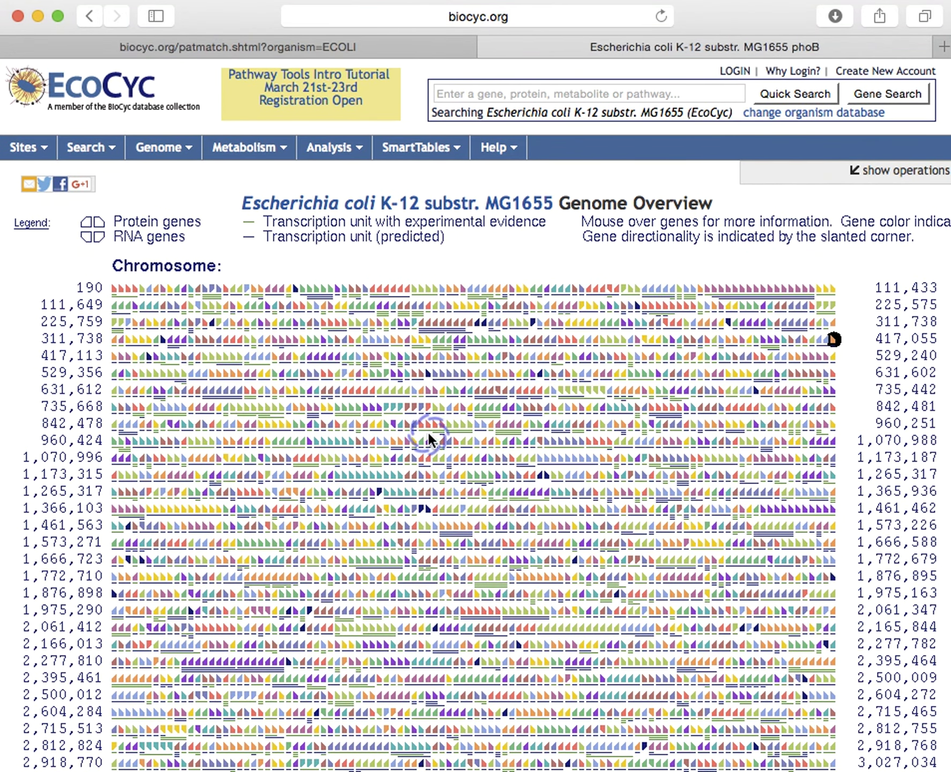
pyautogui.moveTo(425, 423)
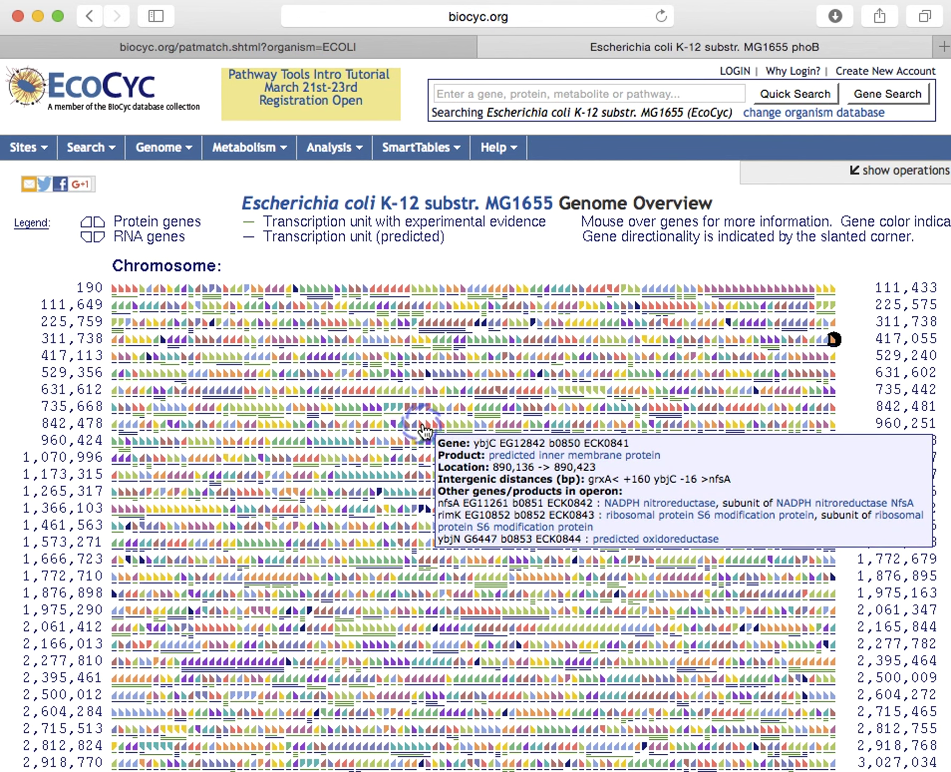